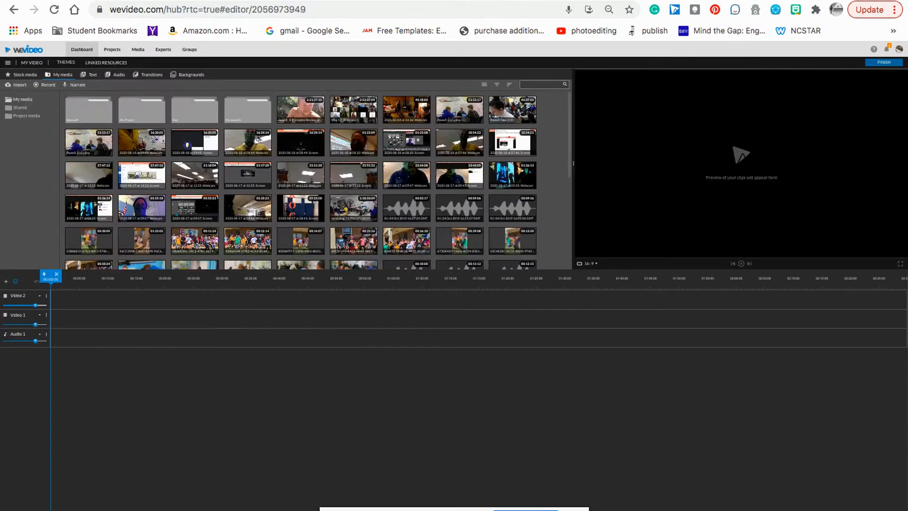
Search Google for wevideo in a new browser tab and open the WeVideo login page.
key("super+t")
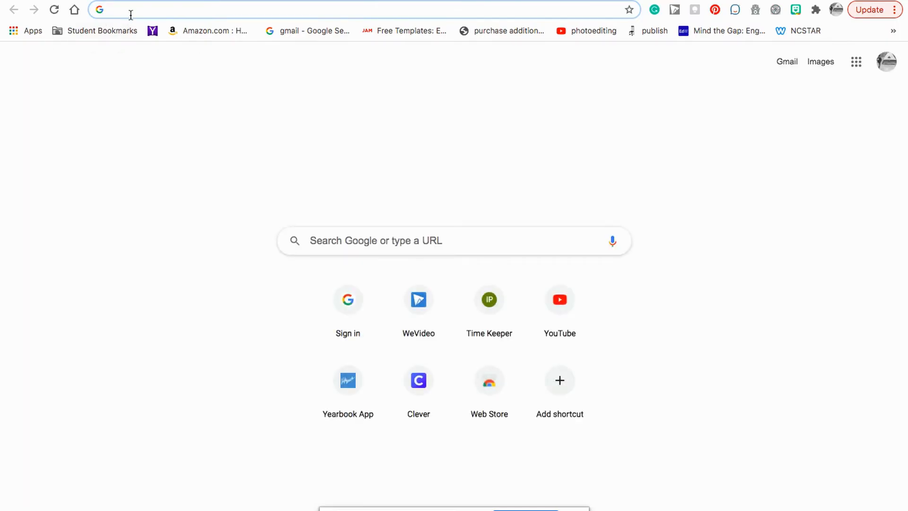
left_click(325, 240)
type("wed")
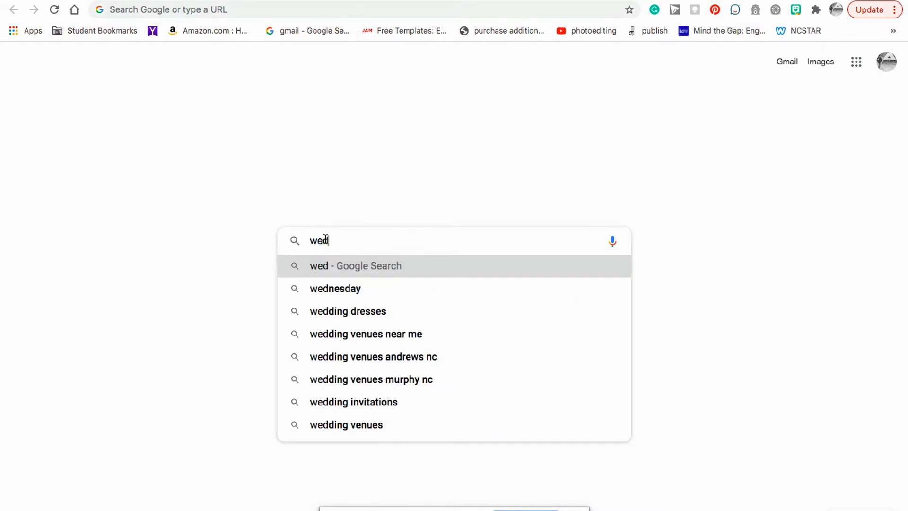
key("BackSpace")
type("video")
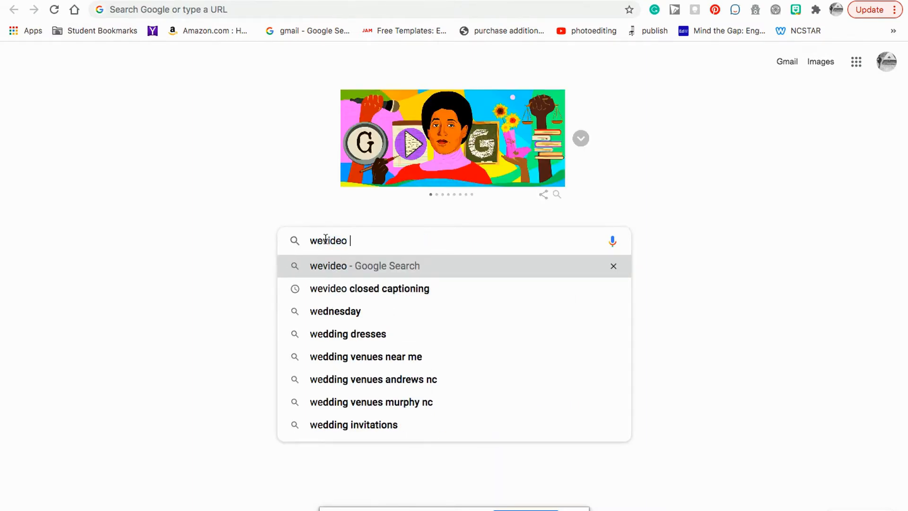
key("Return")
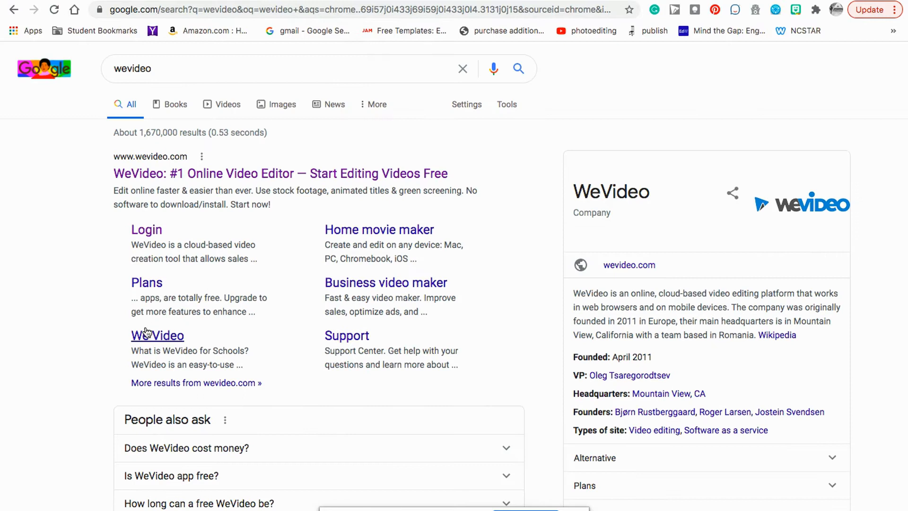
left_click(148, 232)
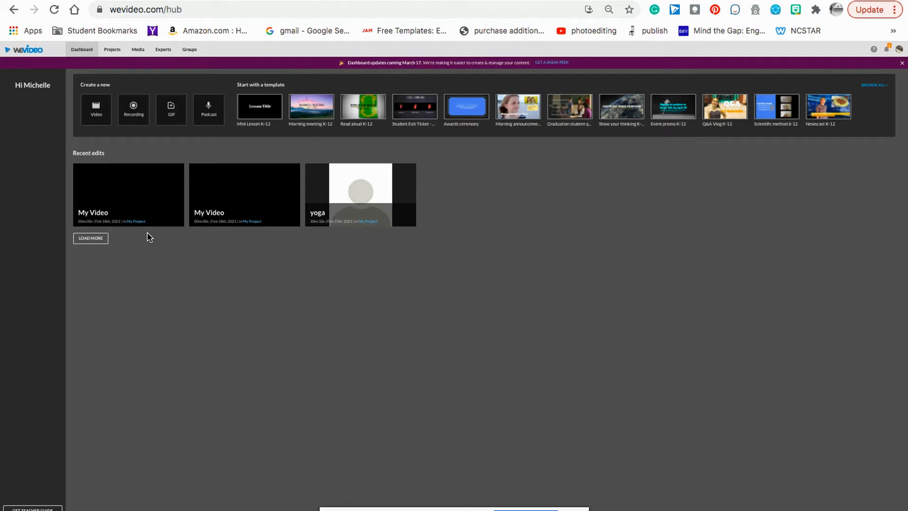
Start a new recording project, dismiss its recording source choice, and reopen and cancel the recording options in the editor.
left_click(126, 108)
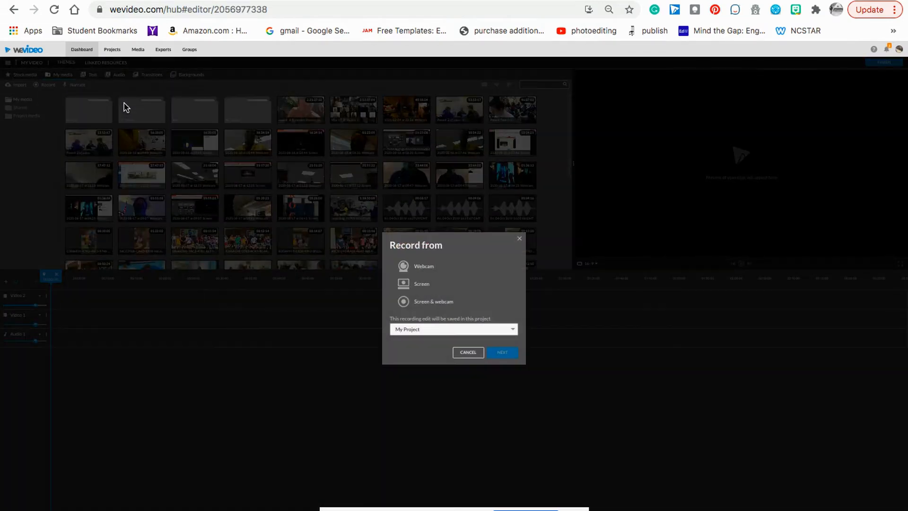
left_click(479, 353)
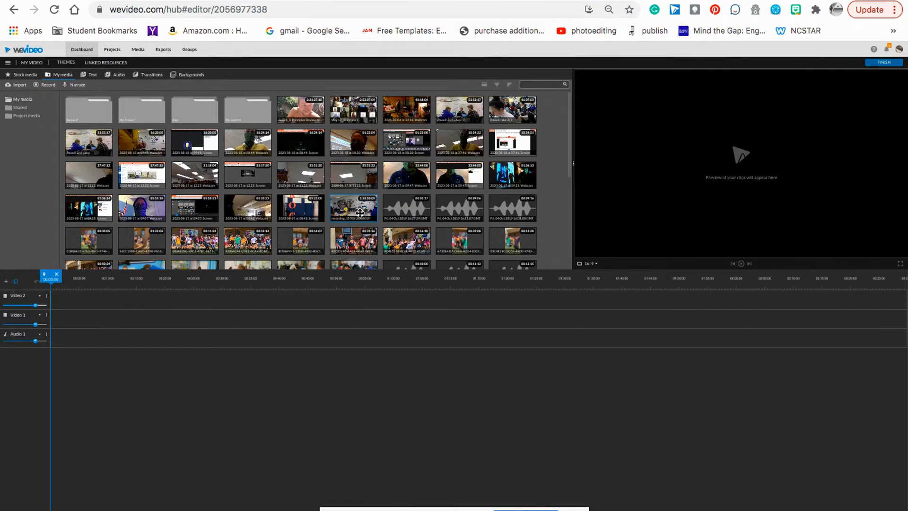
left_click(44, 85)
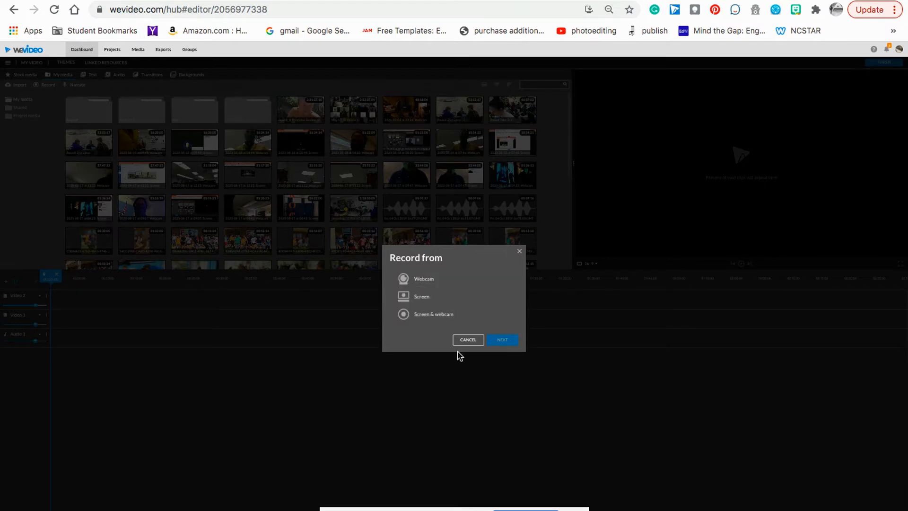
left_click(467, 341)
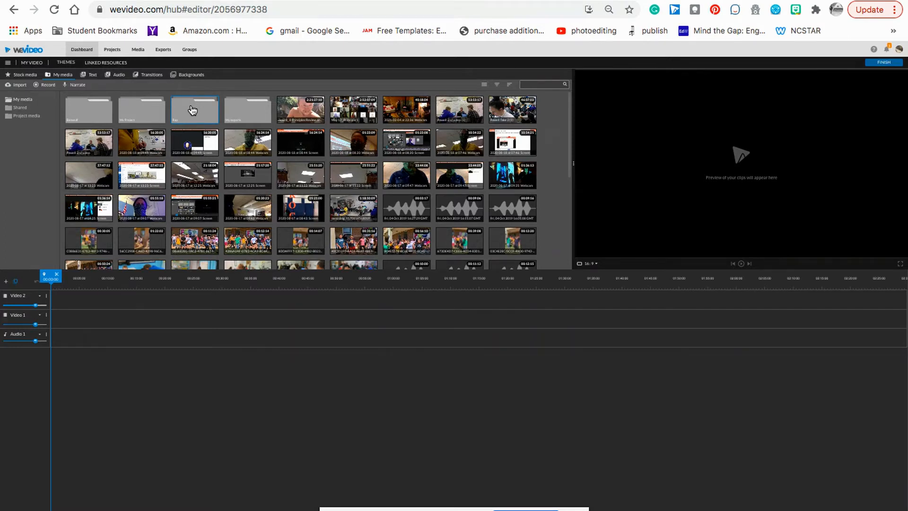
Search Google for rosa parks in a new browser tab and show the image results.
key("super+t")
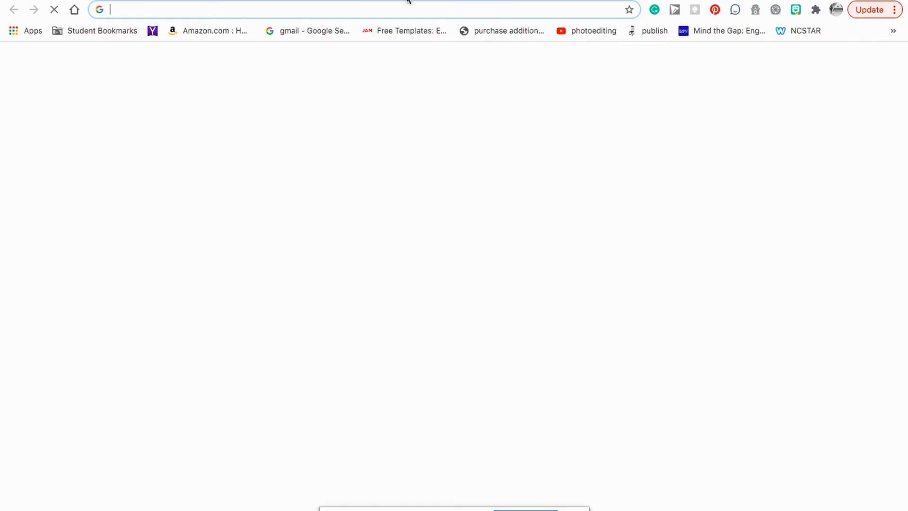
left_click(376, 12)
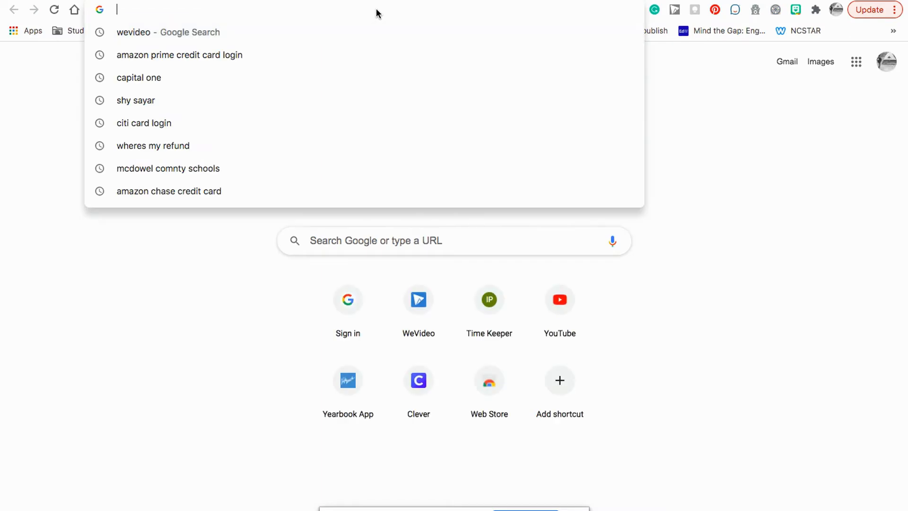
type("rosa pa")
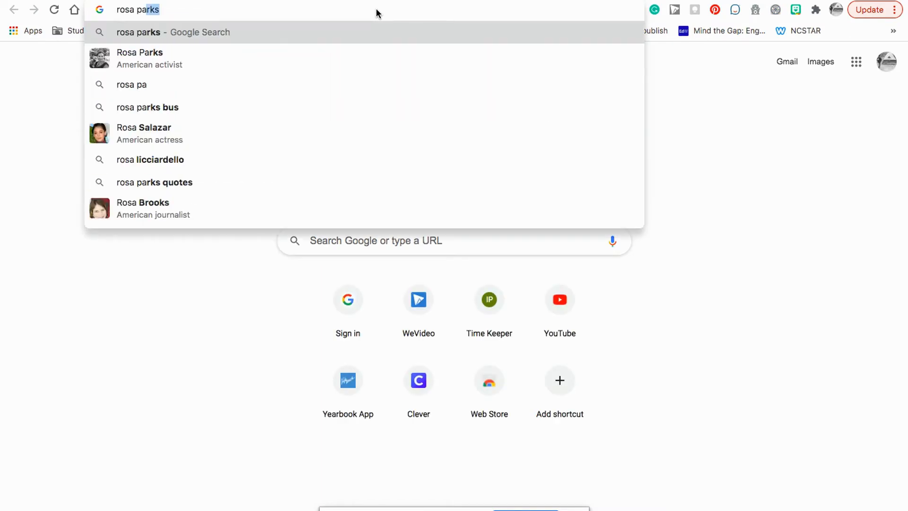
type("rks")
key("Return")
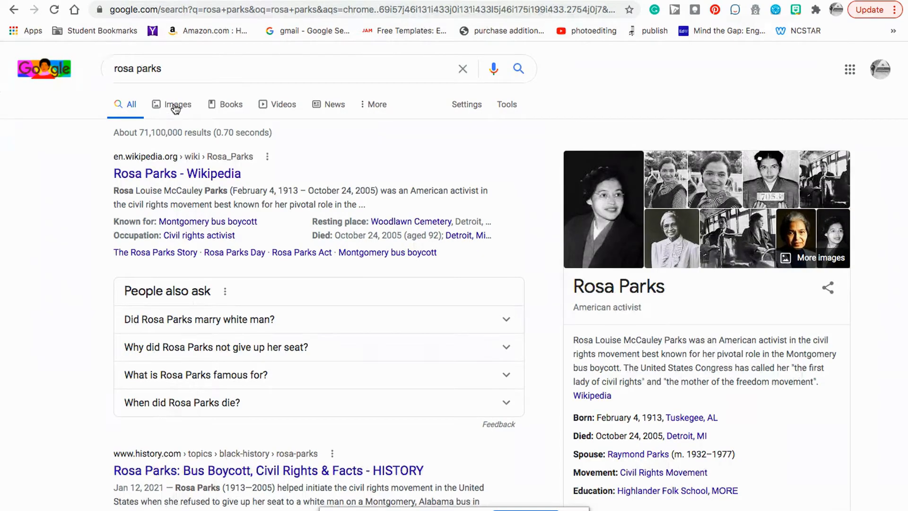
left_click(175, 108)
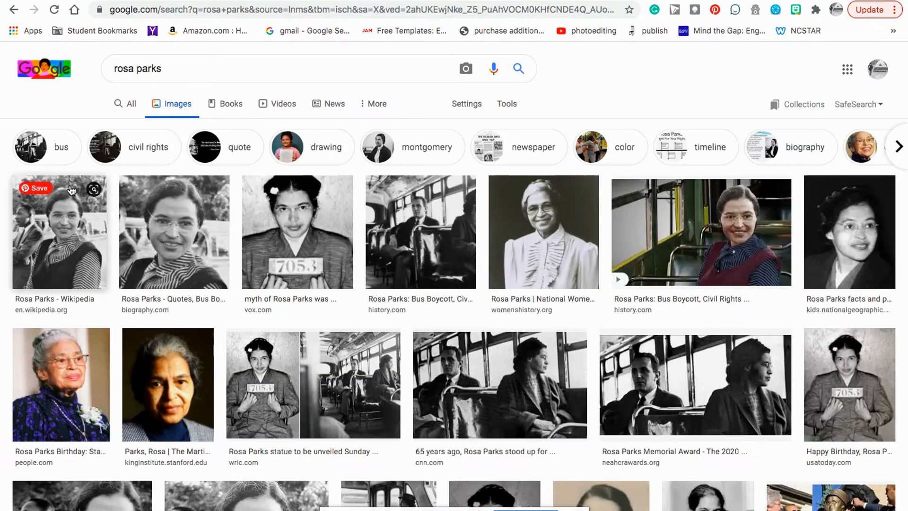
Save the first Rosa Parks image to the Downloads folder as the JPEG file rp.jpeg.
right_click(67, 218)
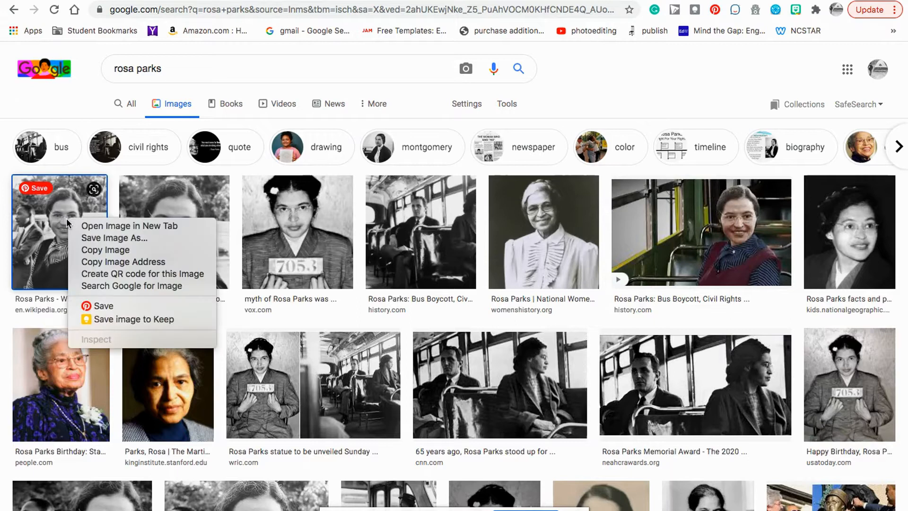
left_click(101, 240)
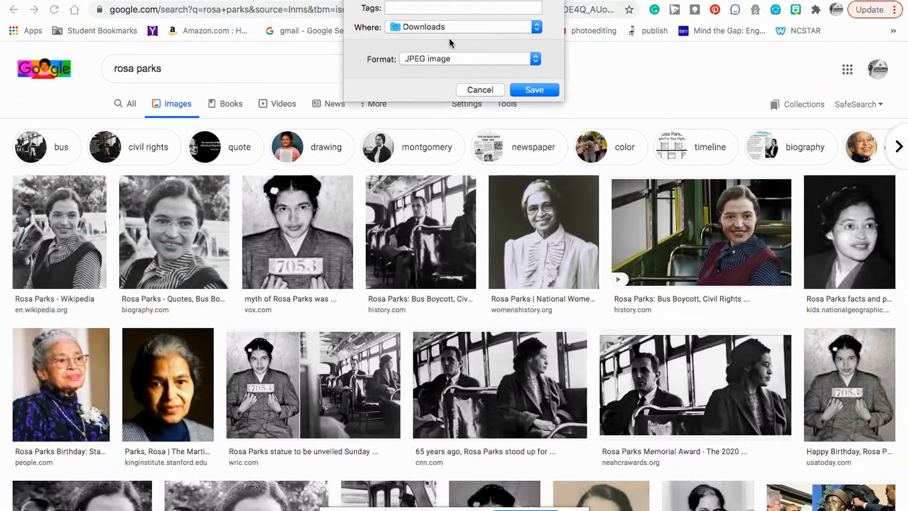
left_click(533, 89)
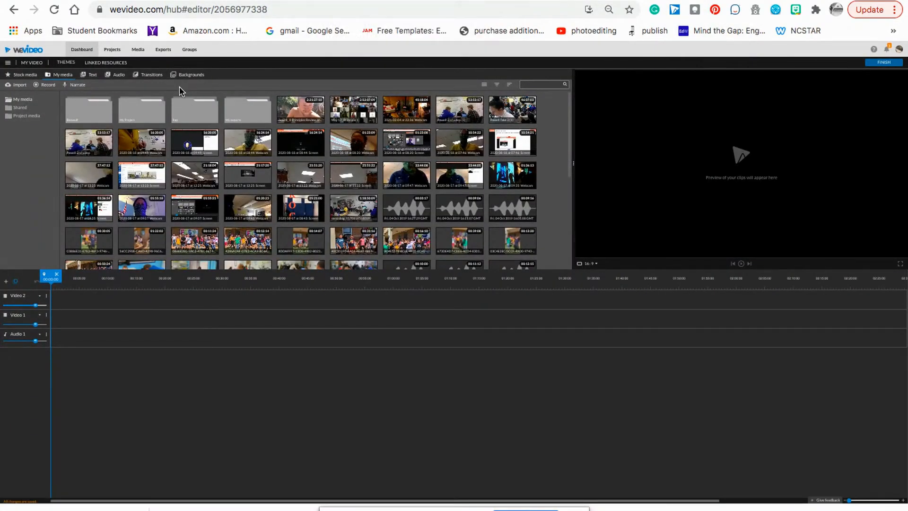
Return to the WeVideo editor and import rp.jpeg from the Downloads folder into My media.
left_click(22, 100)
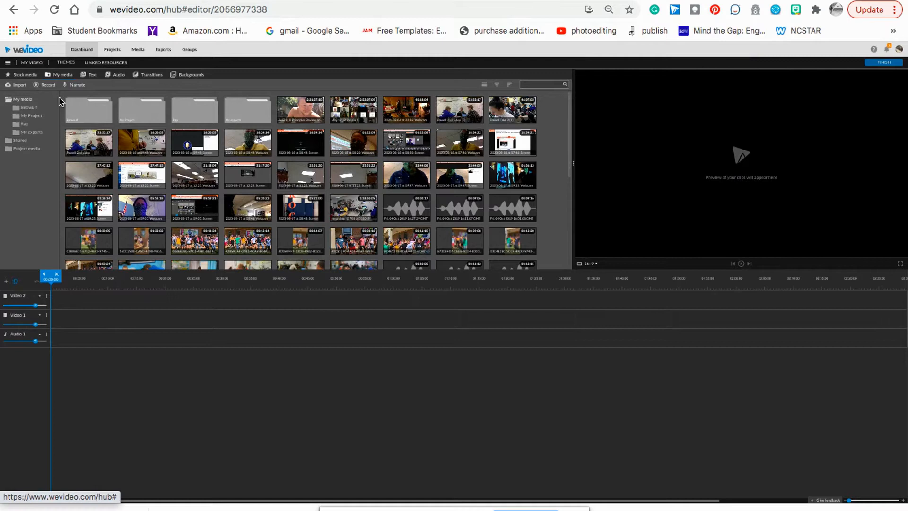
left_click(19, 85)
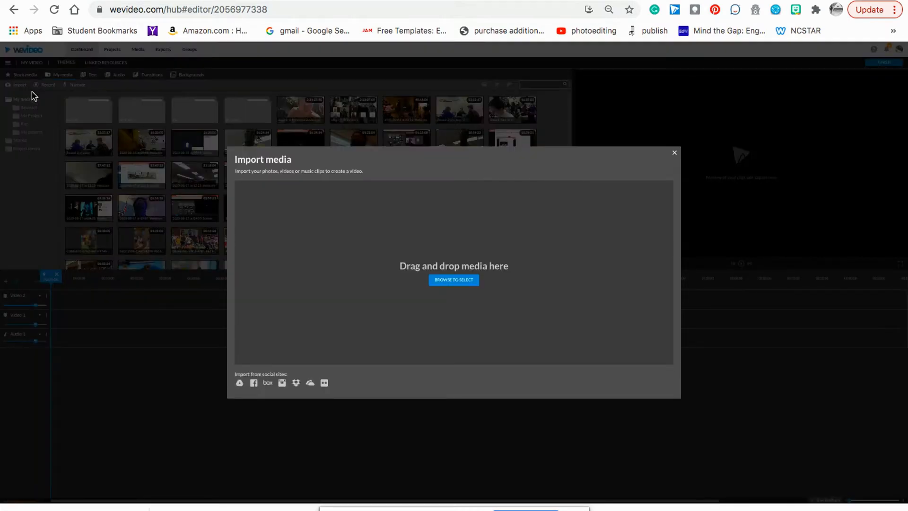
left_click(450, 281)
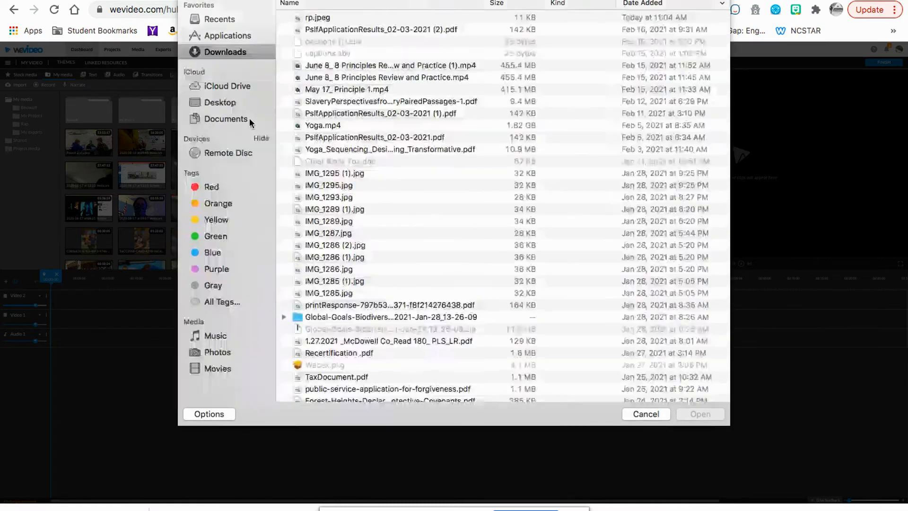
double_click(315, 17)
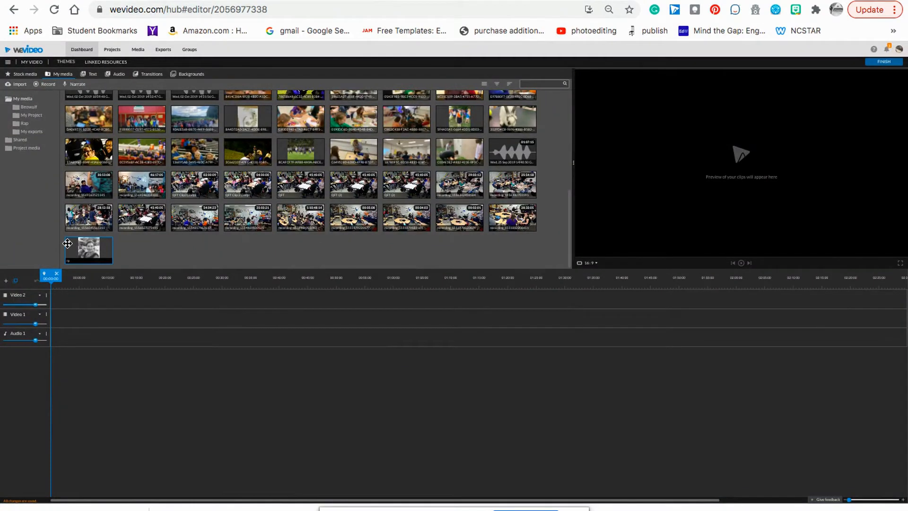
Place the imported rp image at the start of the Video 1 track.
left_click_drag(75, 249, 58, 320)
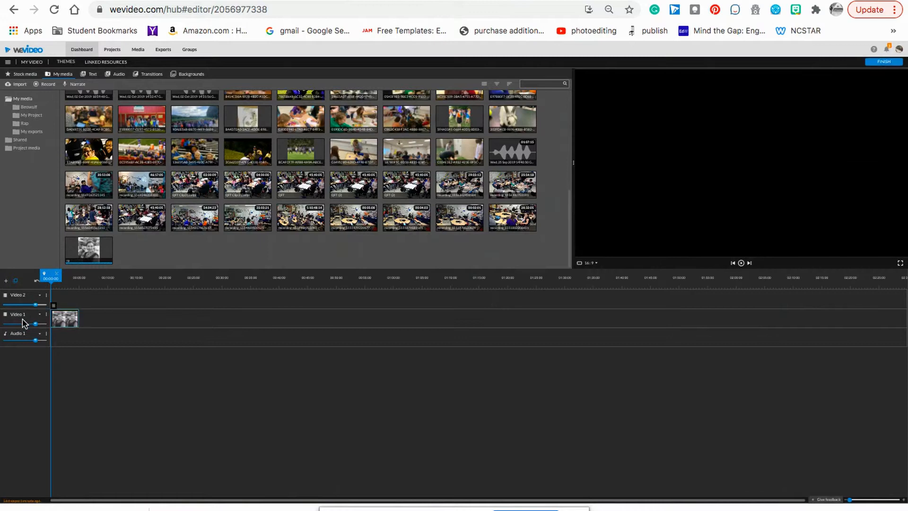
scroll(24, 322, "up", 3)
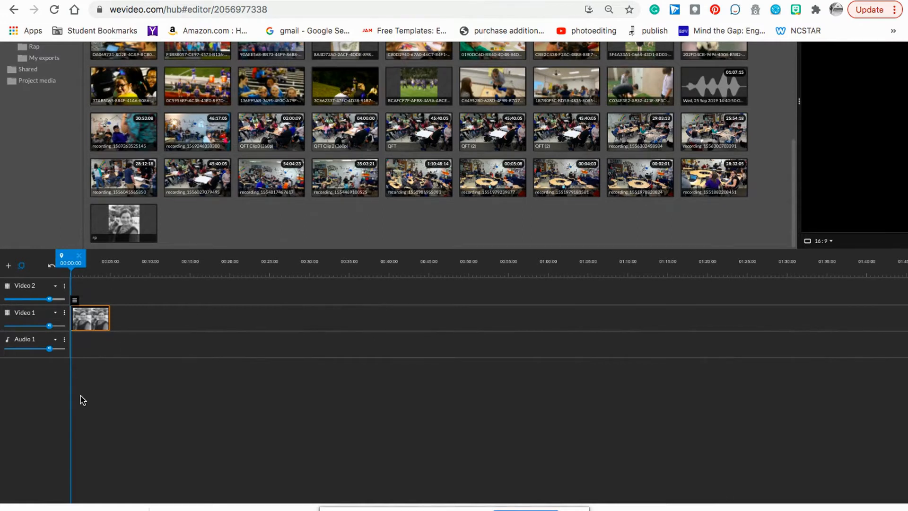
scroll(83, 400, "down", 3)
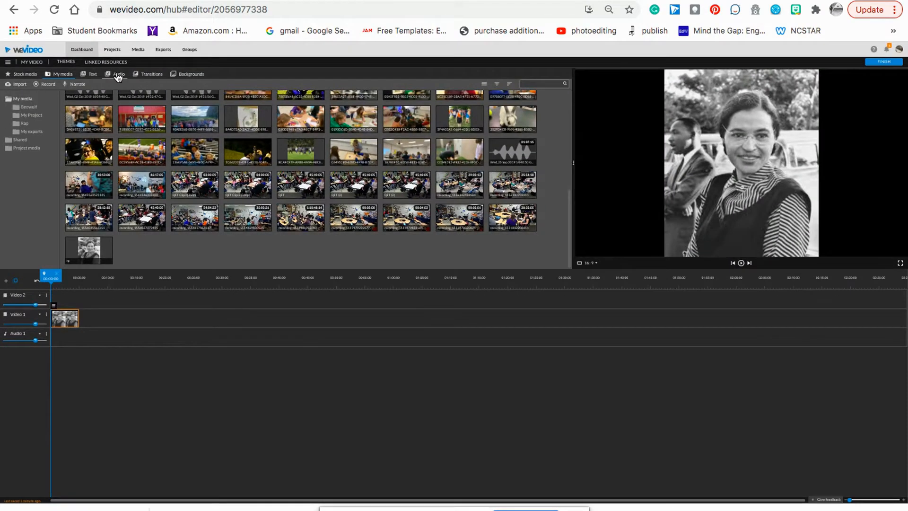
Add the Puff motion title to the start of the Video 2 track, above the image.
left_click(93, 75)
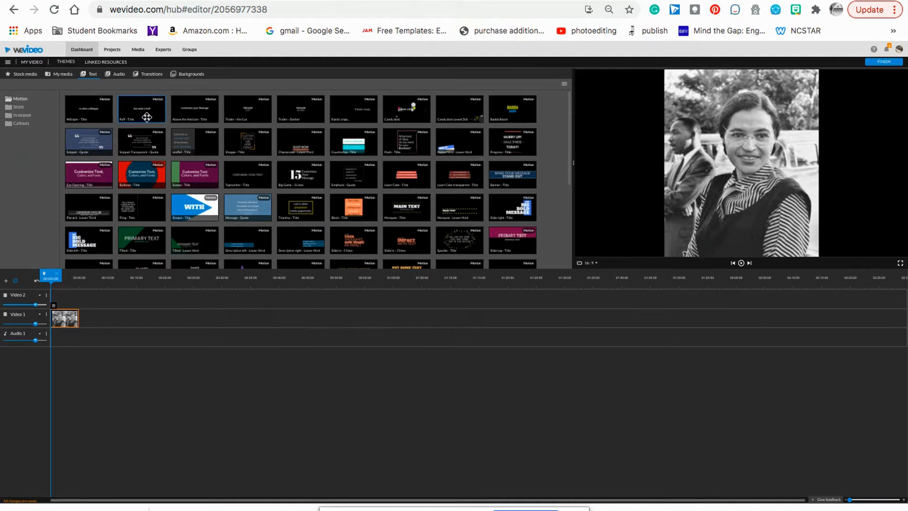
left_click(147, 118)
left_click_drag(126, 176, 63, 306)
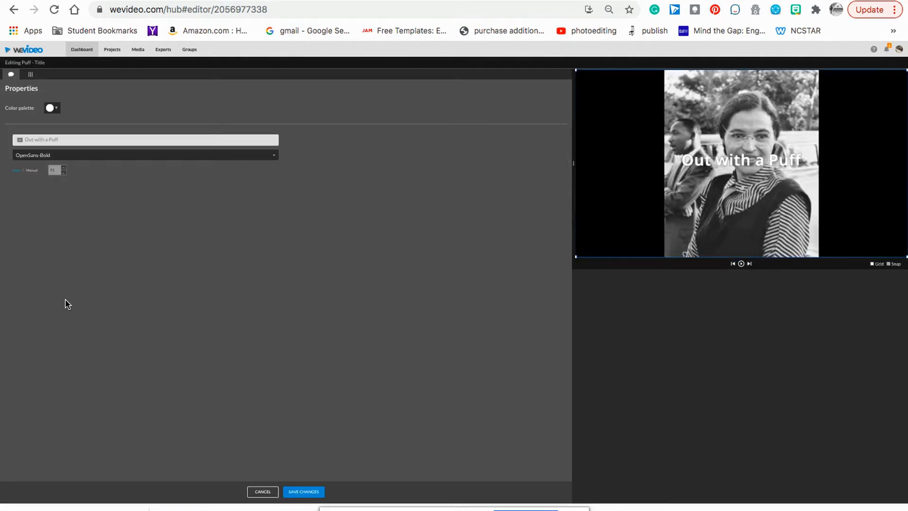
Replace the title's placeholder text with "Rosa Parks By" followed by the author's full name.
left_click(89, 138)
type("Ros")
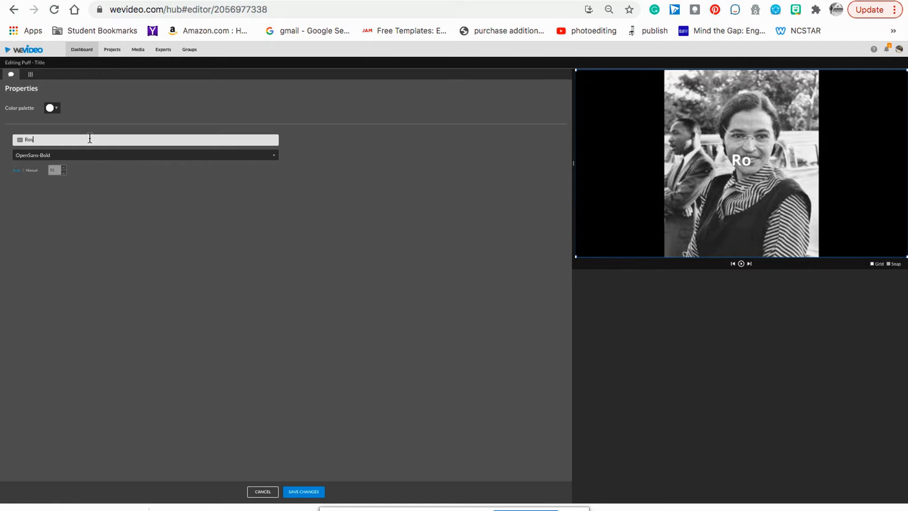
type("arks By Michelle Tyler")
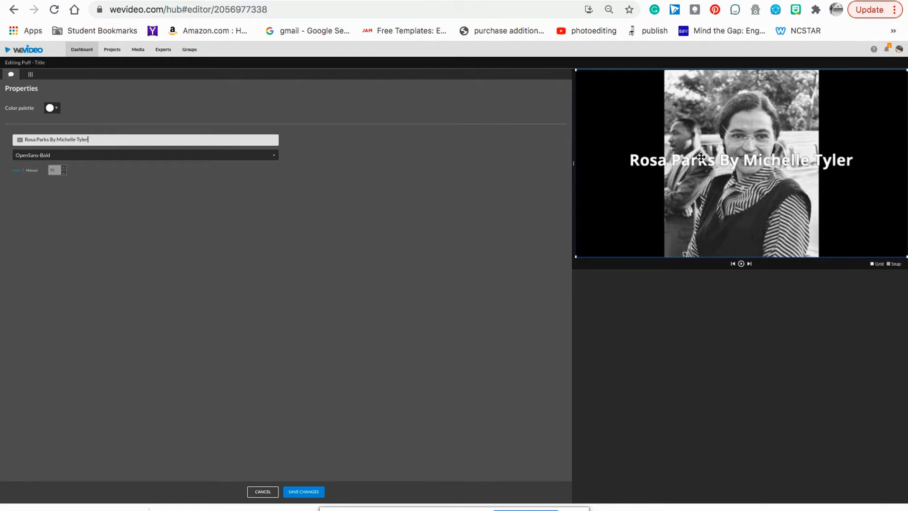
Set the title's color to dark red and its font to AmaticSC.
left_click(58, 108)
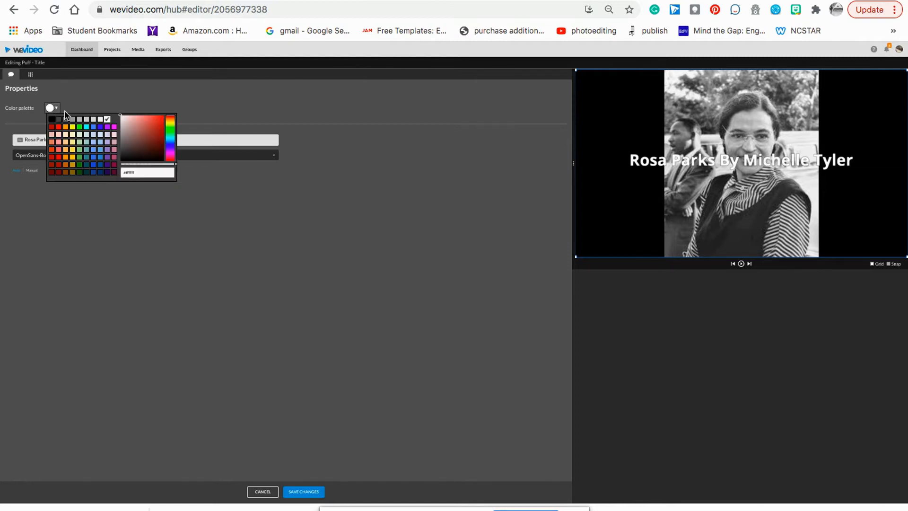
left_click(52, 157)
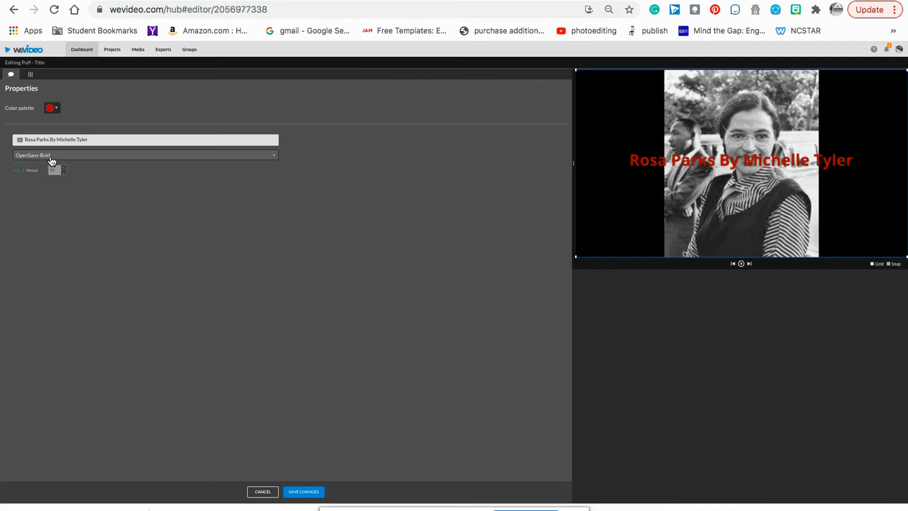
left_click(217, 157)
left_click(61, 218)
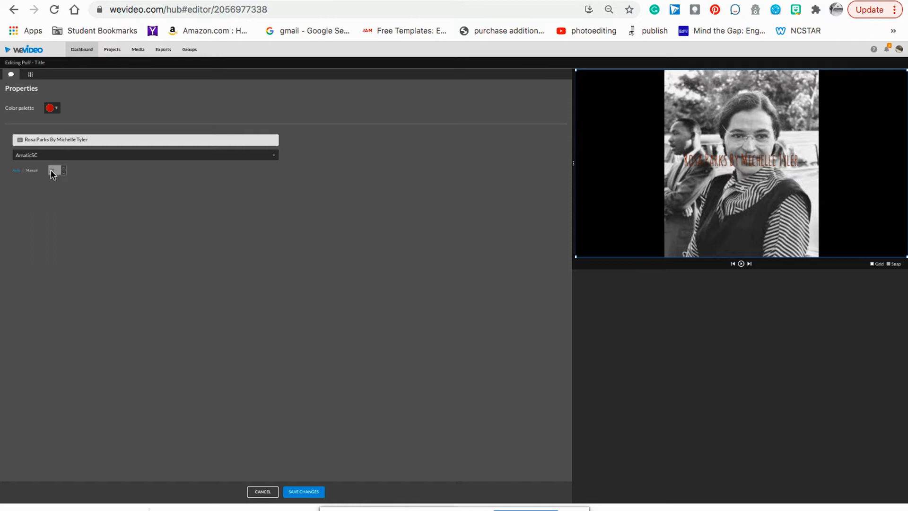
Switch the title's text size to manual at 120 and change its color to dark teal.
left_click(31, 171)
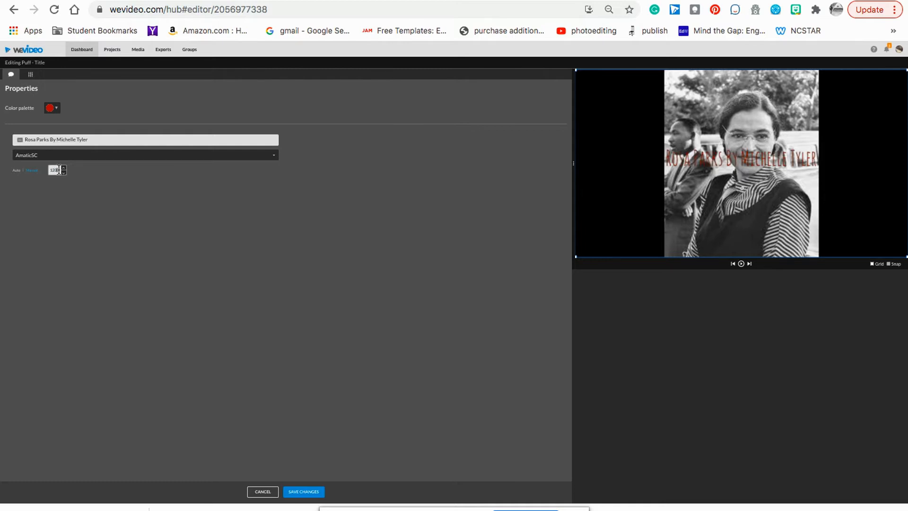
left_click(57, 110)
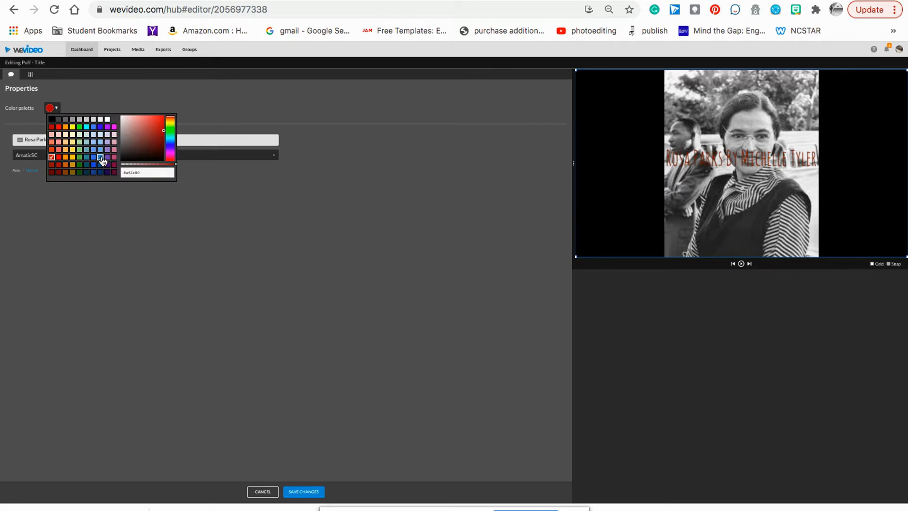
left_click(86, 172)
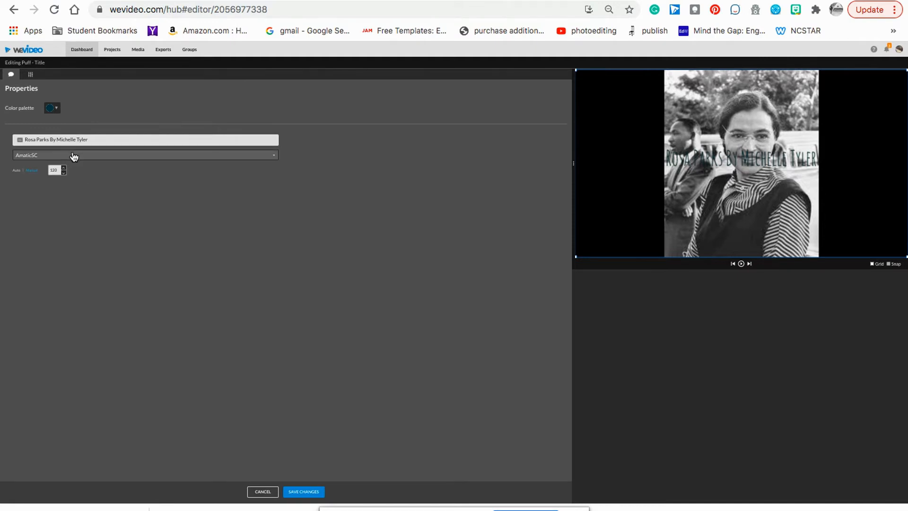
Change the title's font to College.
left_click(74, 156)
scroll(46, 235, "down", 5)
left_click(46, 239)
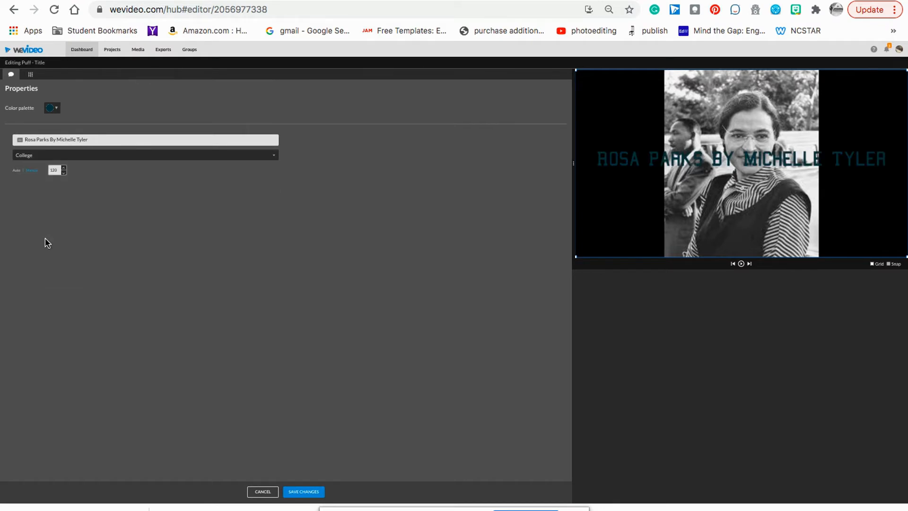
Set the title's font to Fredericka the Great and its color to dark red, and save the changes.
left_click(64, 155)
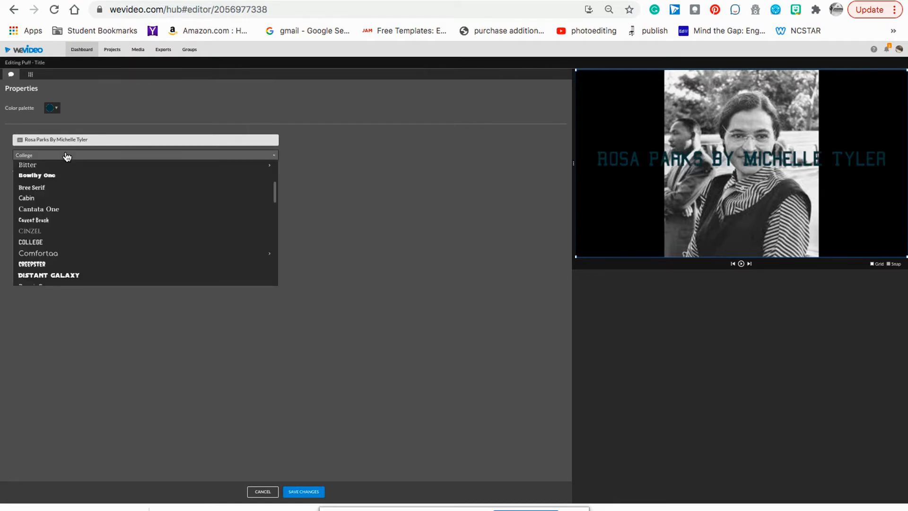
scroll(67, 241, "down", 3)
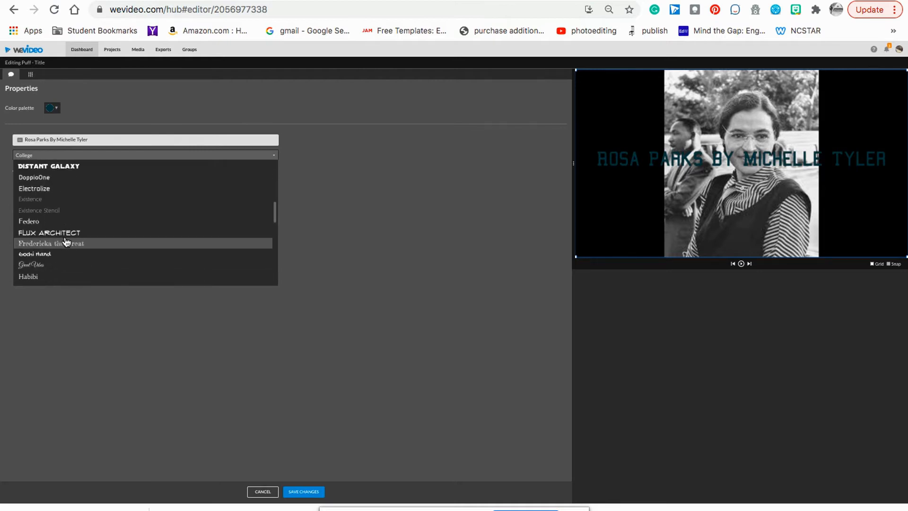
left_click(66, 243)
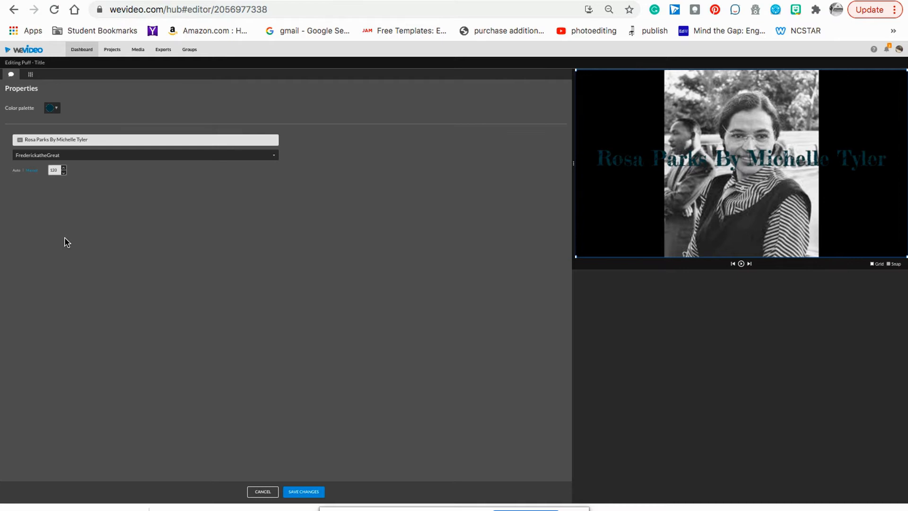
left_click(54, 109)
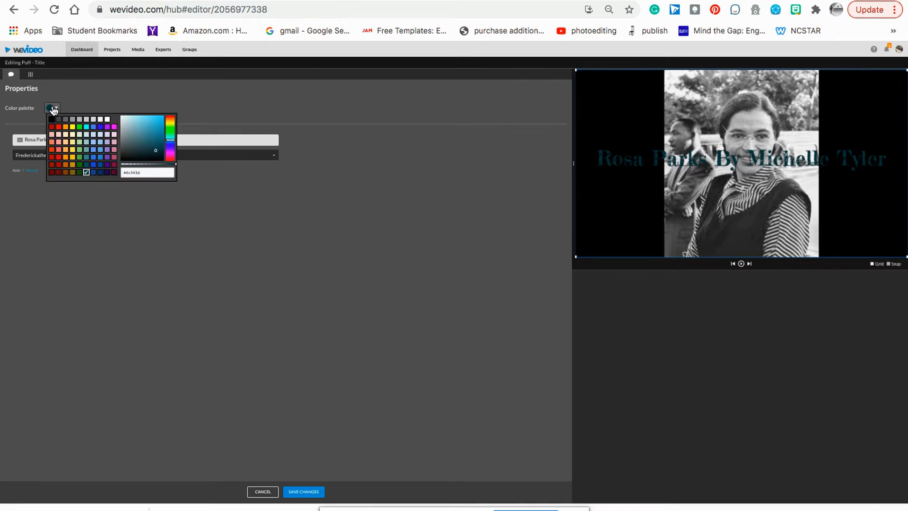
left_click(53, 165)
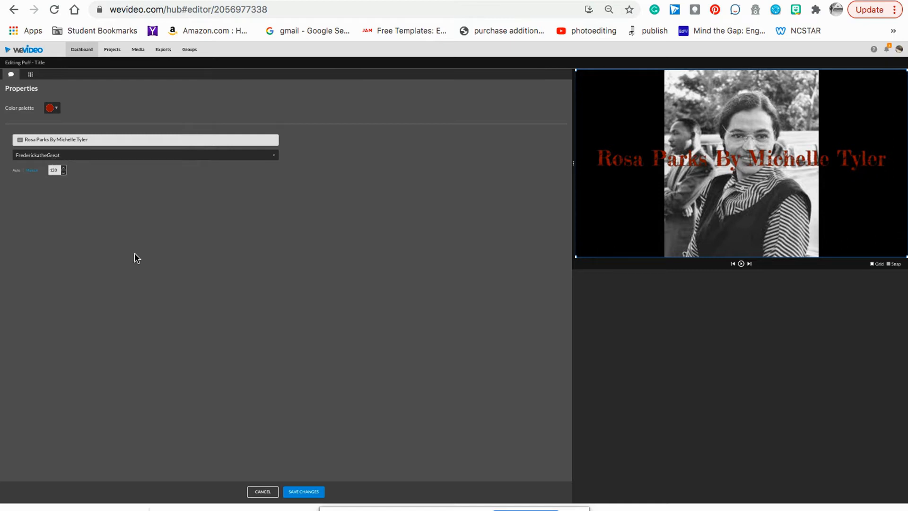
left_click(301, 492)
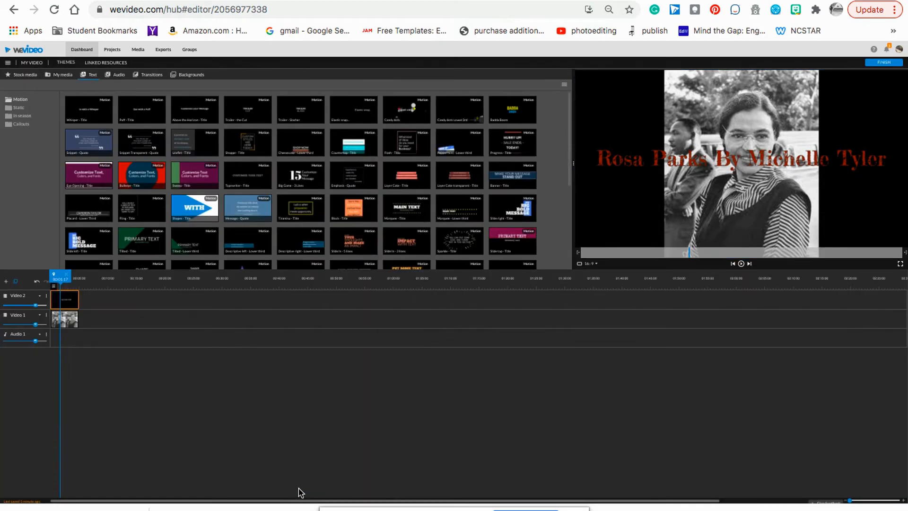
Play the project from the beginning to preview the title over the image up to the end of the clip.
left_click_drag(57, 275, 49, 275)
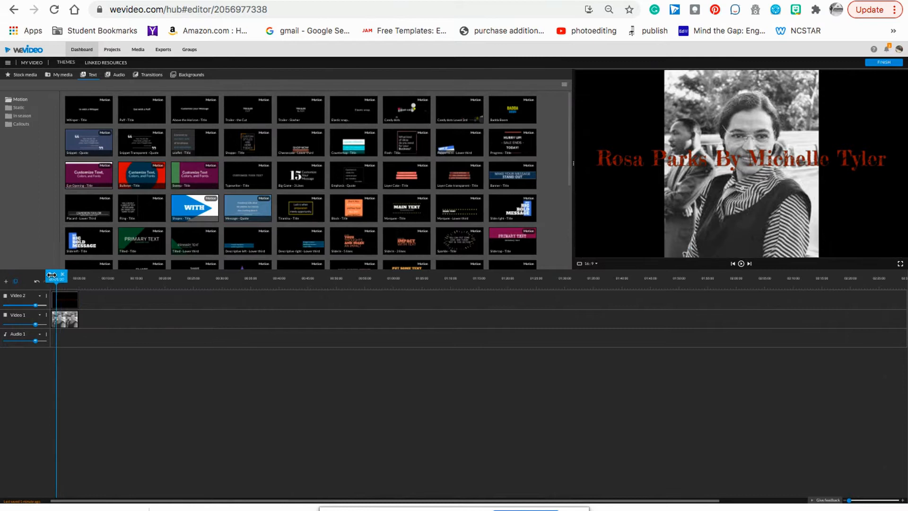
left_click(741, 264)
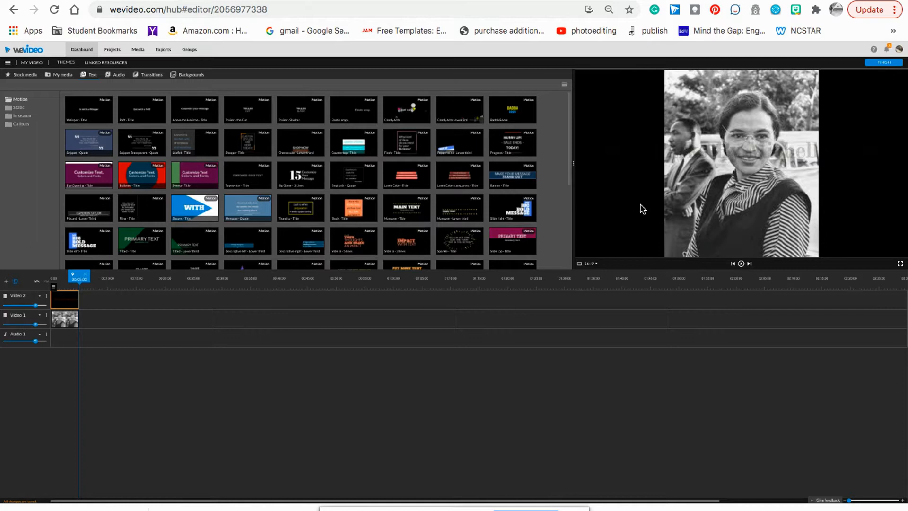
mouse_move(79, 276)
left_mouse_down()
mouse_move(51, 271)
mouse_move(78, 270)
left_mouse_up()
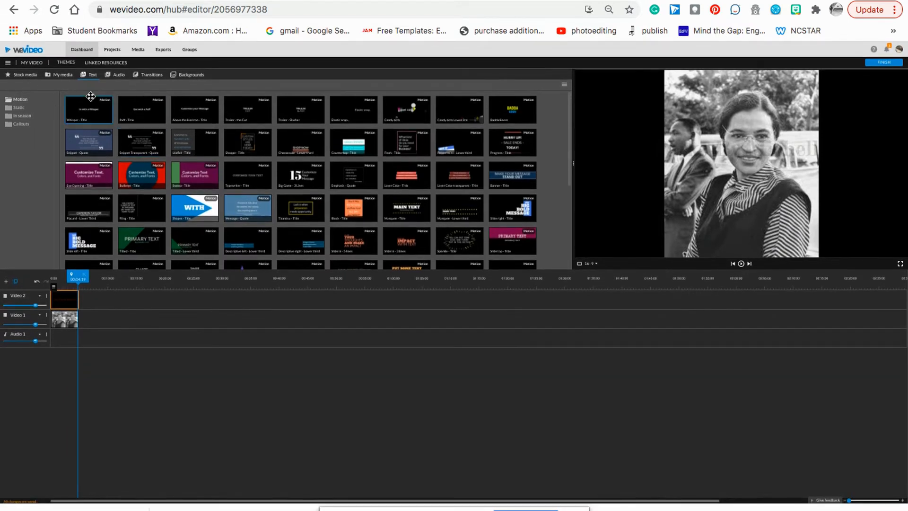
Record a webcam clip of about 21 seconds and save it to the project.
left_click(55, 76)
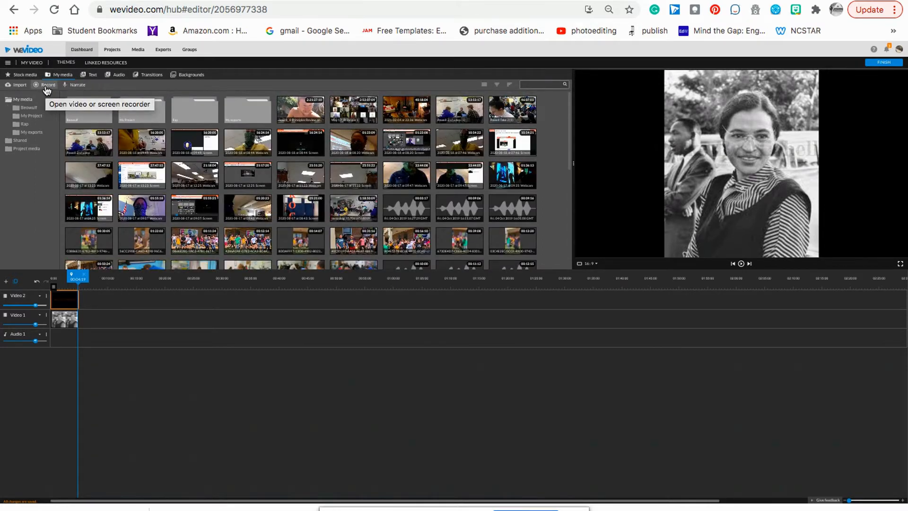
left_click(47, 86)
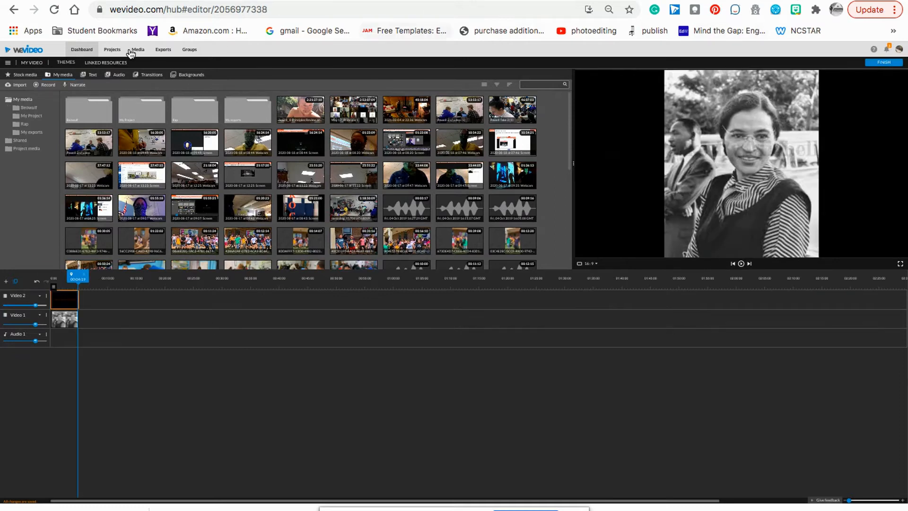
left_click(48, 85)
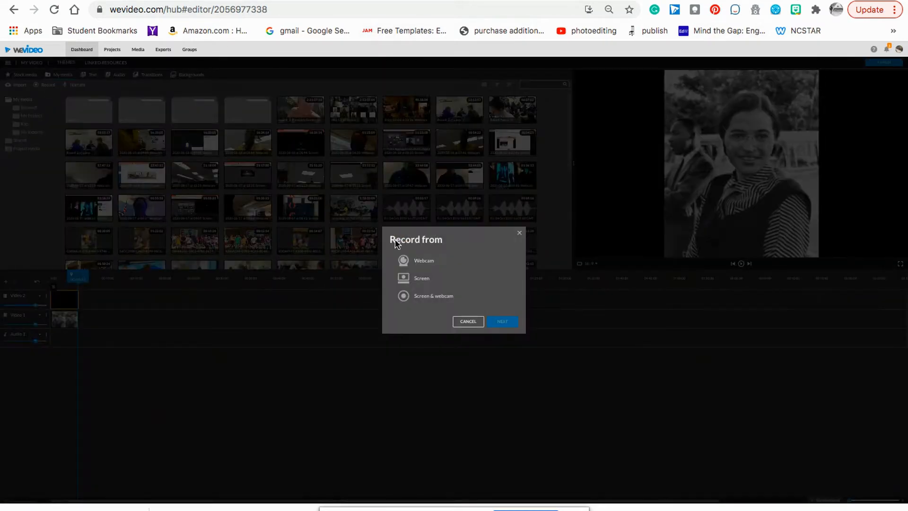
left_click(419, 263)
left_click(498, 321)
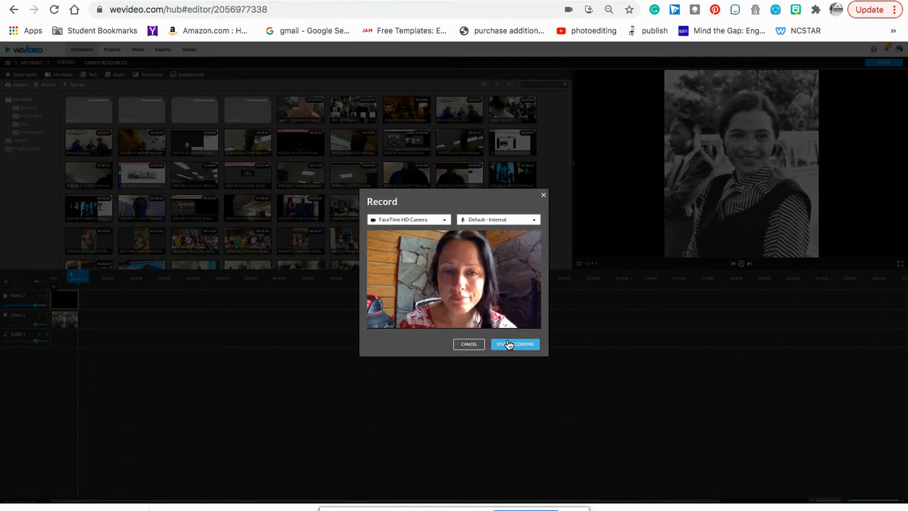
left_click(509, 344)
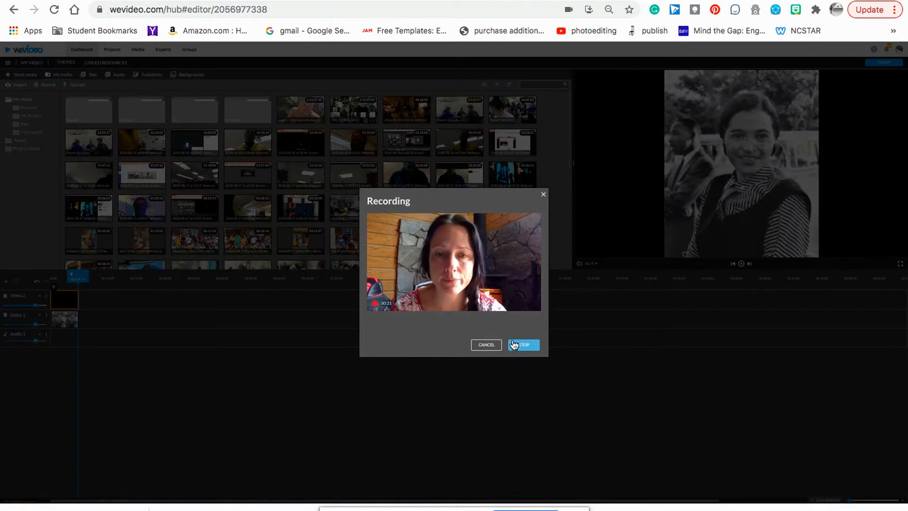
left_click(524, 345)
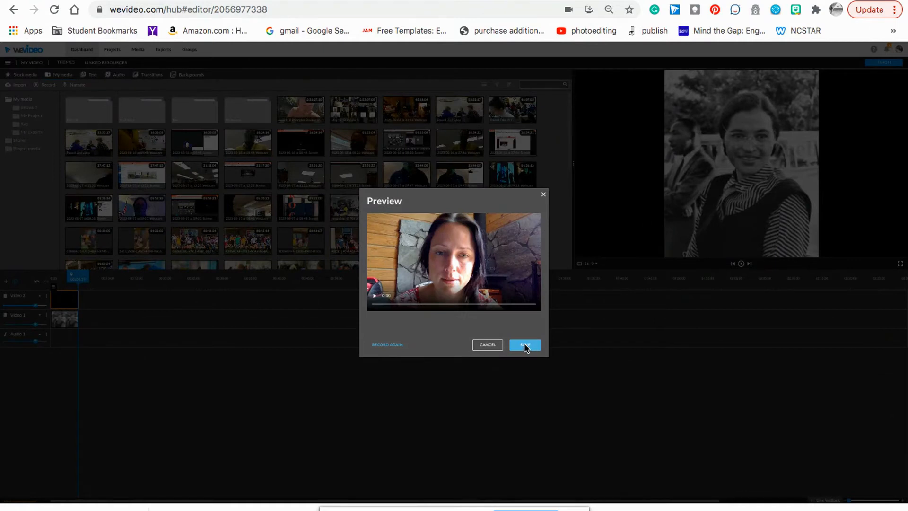
left_click(525, 346)
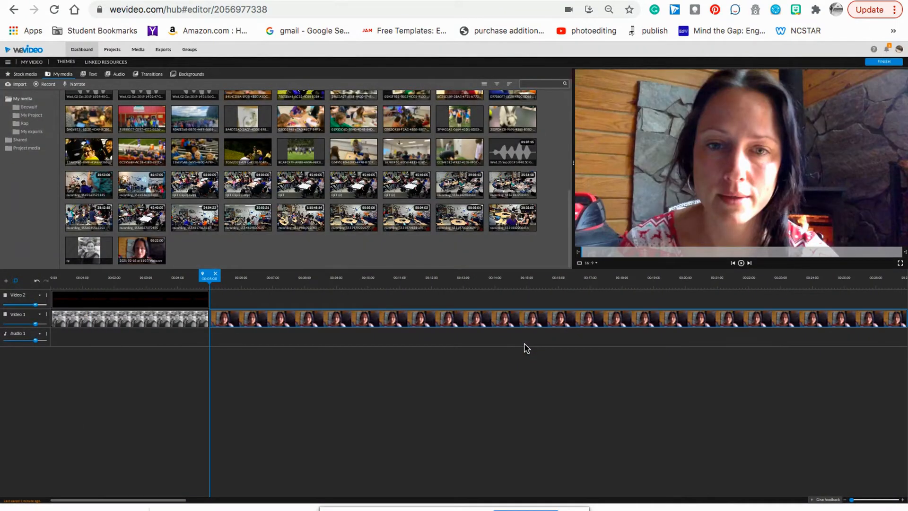
Play the project from the start, pause in the webcam clip just before the 12-second mark, and split the clip there.
left_click_drag(209, 272, 44, 268)
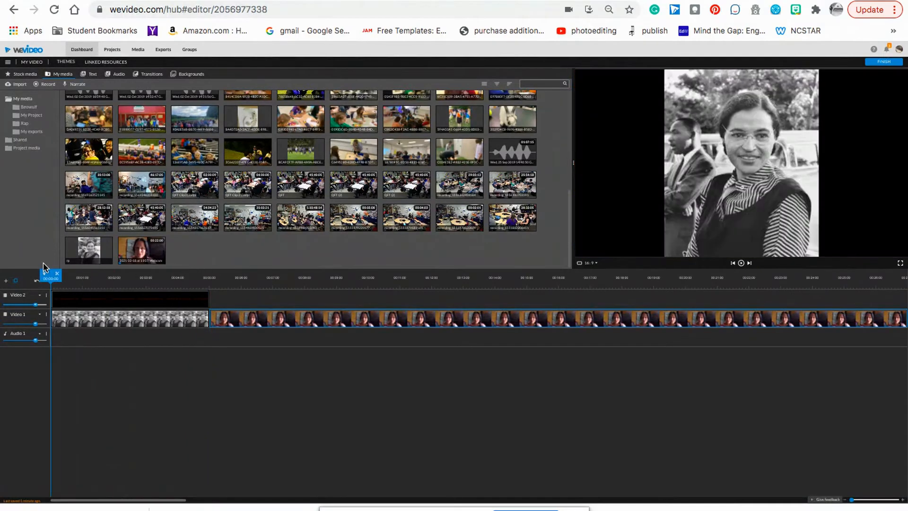
left_click(742, 264)
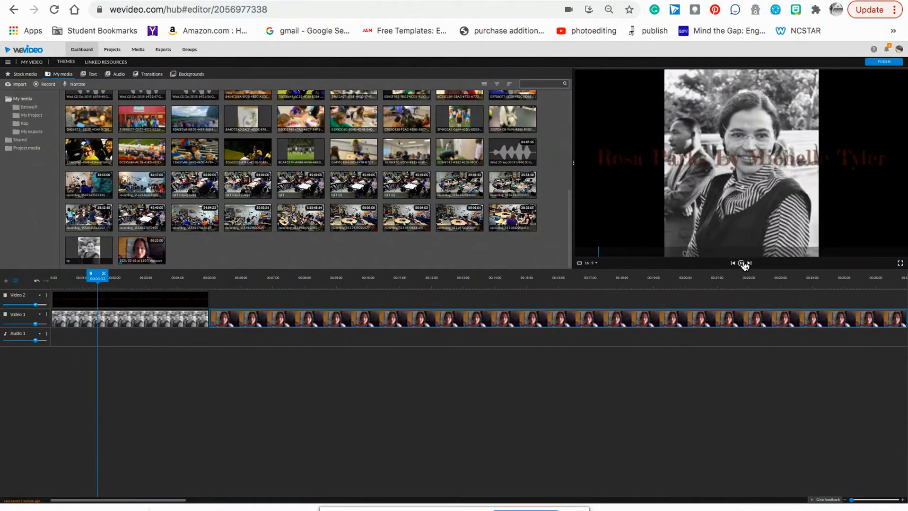
key("XF86AudioRaiseVolume")
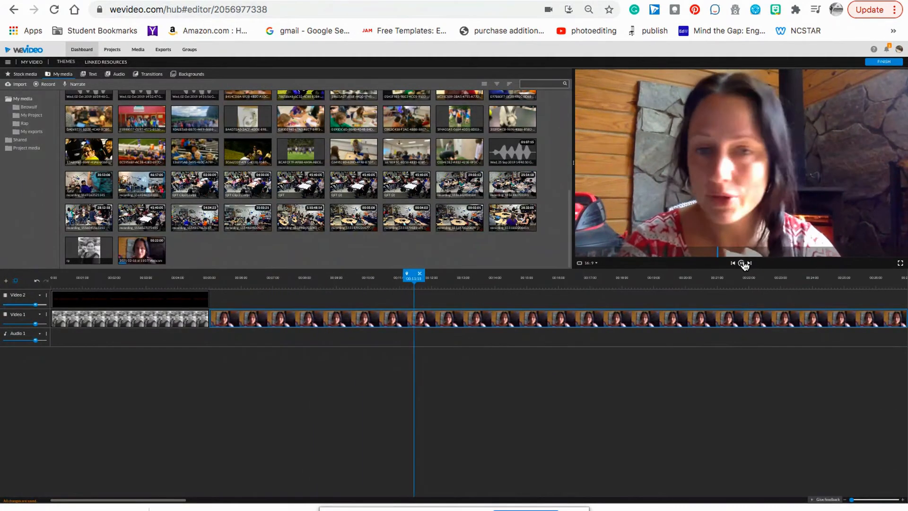
left_click(742, 264)
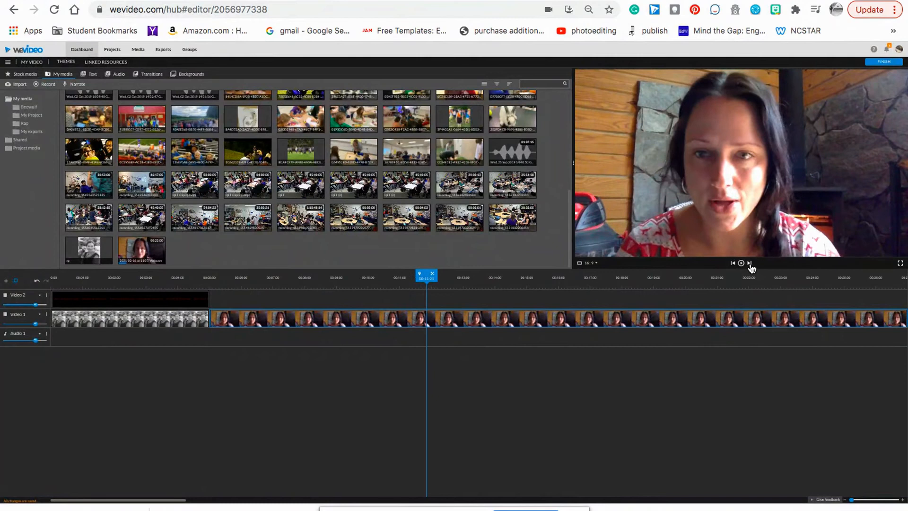
left_click(434, 277)
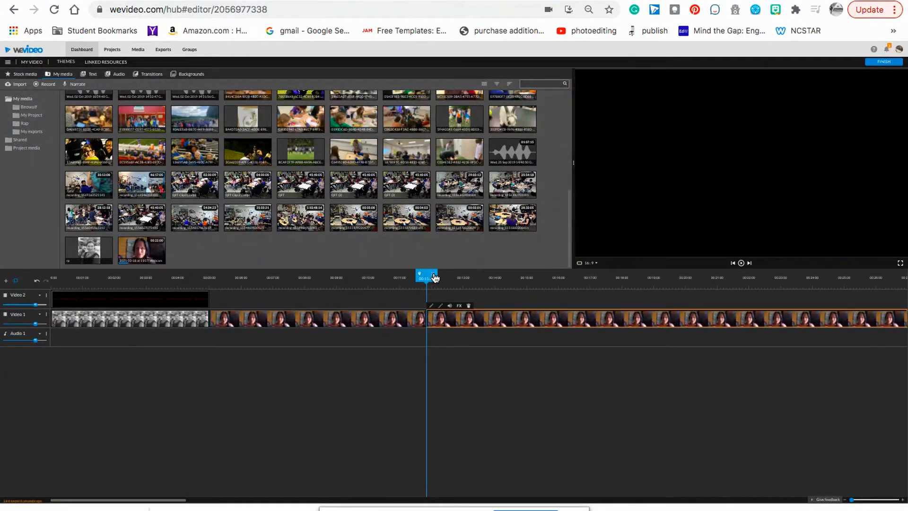
Switch to the Google search page and search for images of "rosa parks grew up where".
left_click(825, 1)
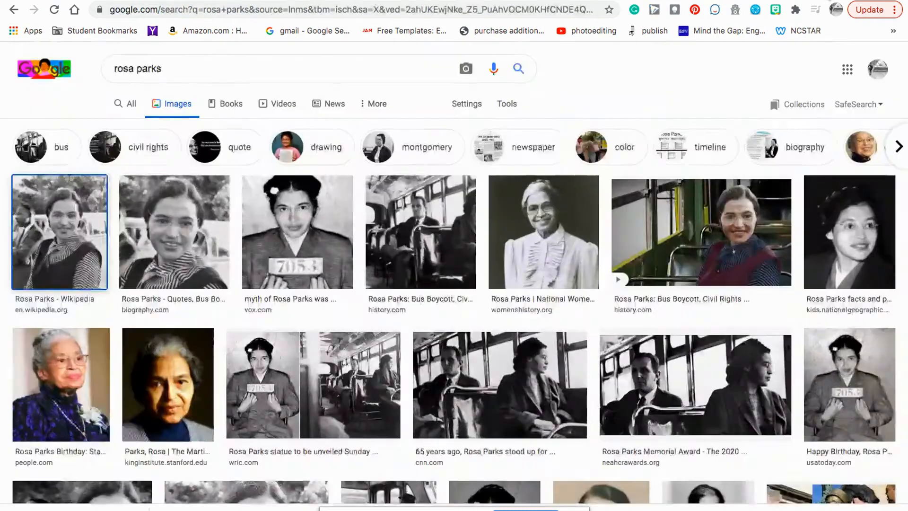
left_click(220, 12)
type("rosa parks ")
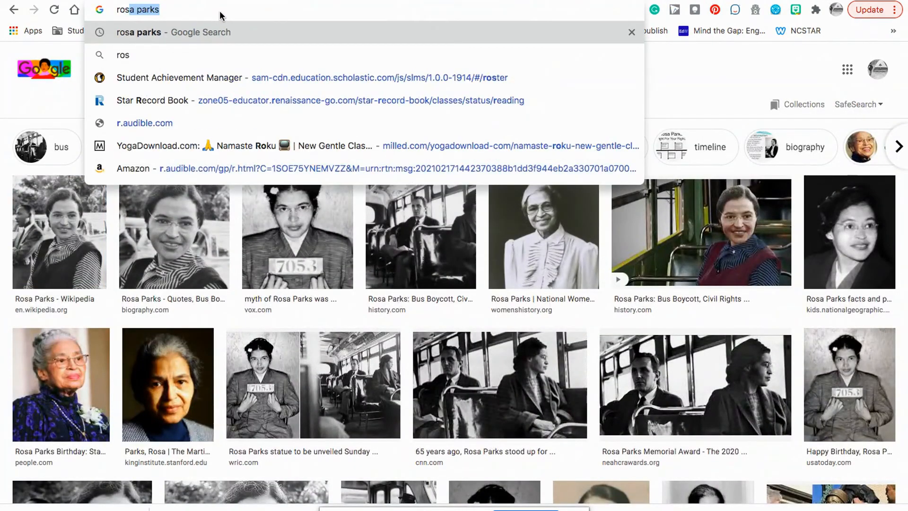
type("gre up")
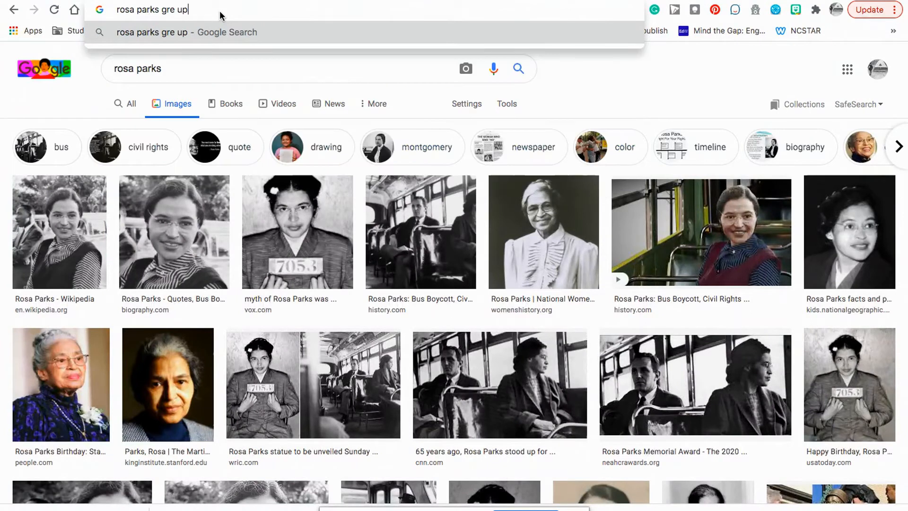
key("BackSpace")
key("BackSpace")
key("BackSpace")
type("w ")
type("up where")
key("Return")
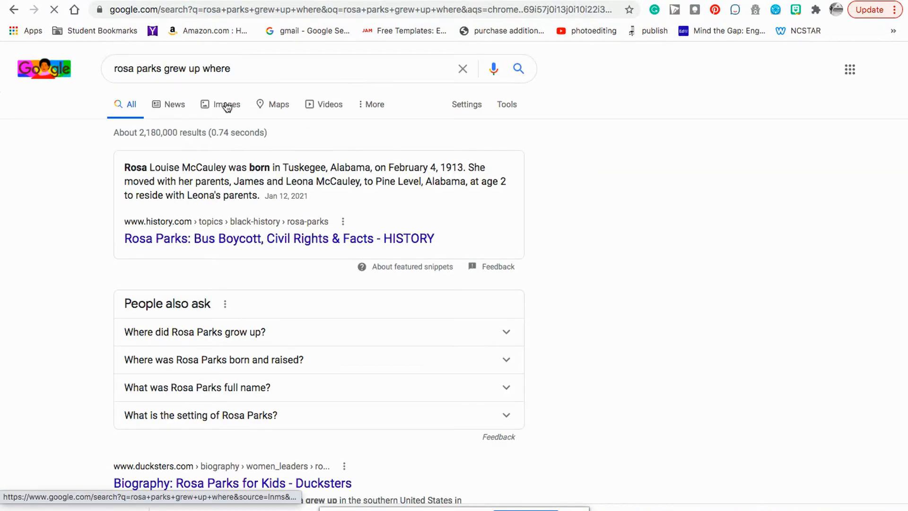
left_click(227, 106)
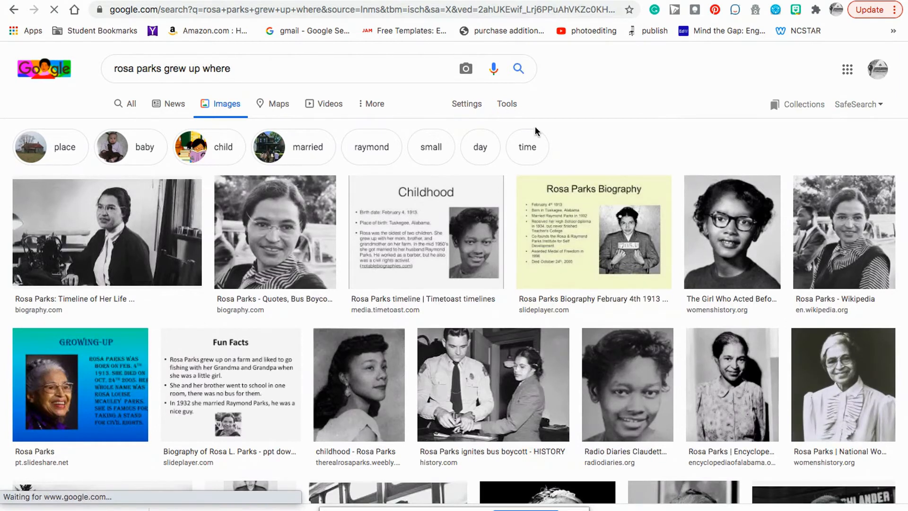
Save the portrait of the young woman in glasses from womenshistory.org to Downloads as a JPEG image.
right_click(722, 223)
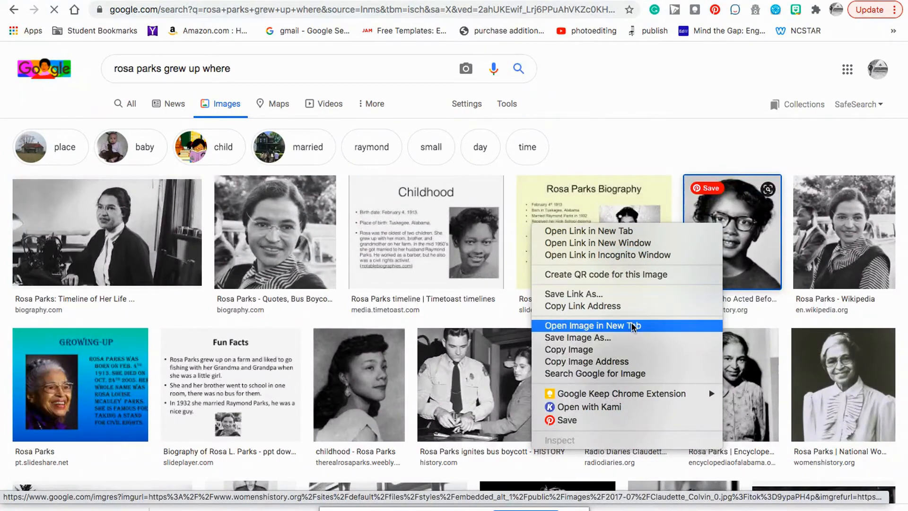
left_click(631, 337)
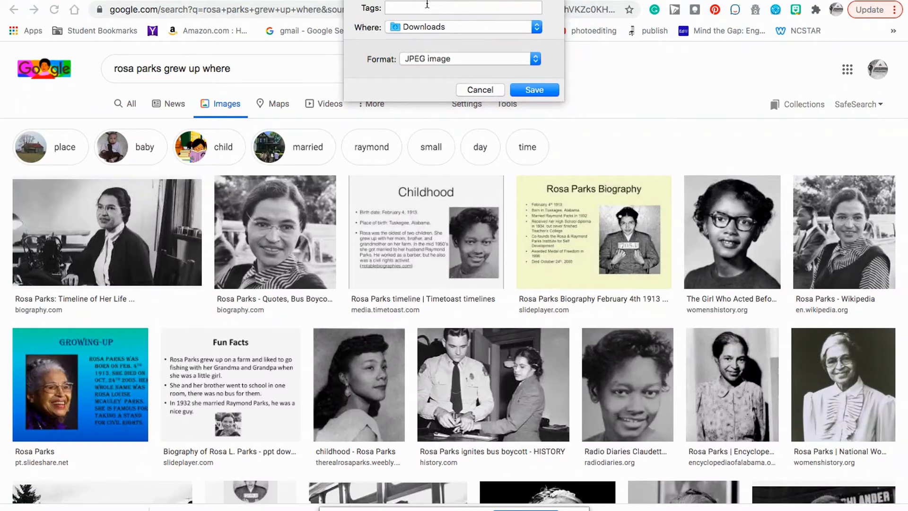
left_click(534, 90)
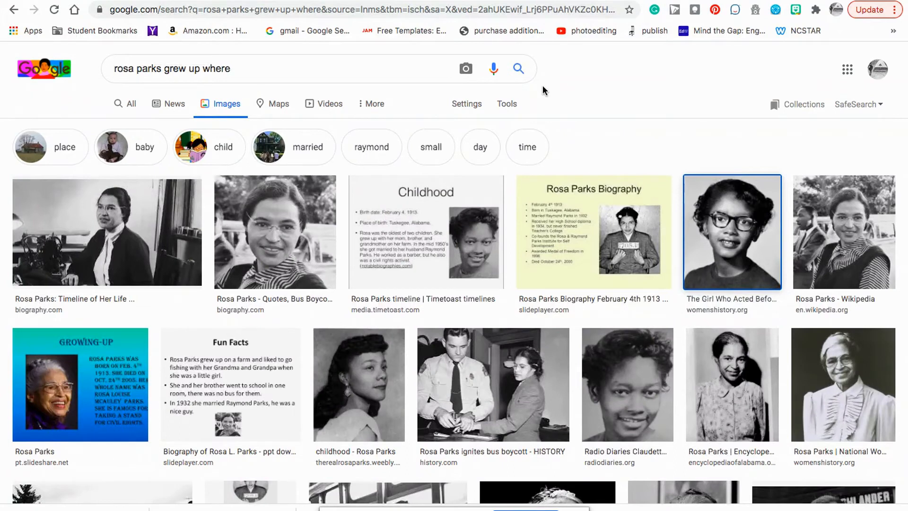
key("ctrl+Tab")
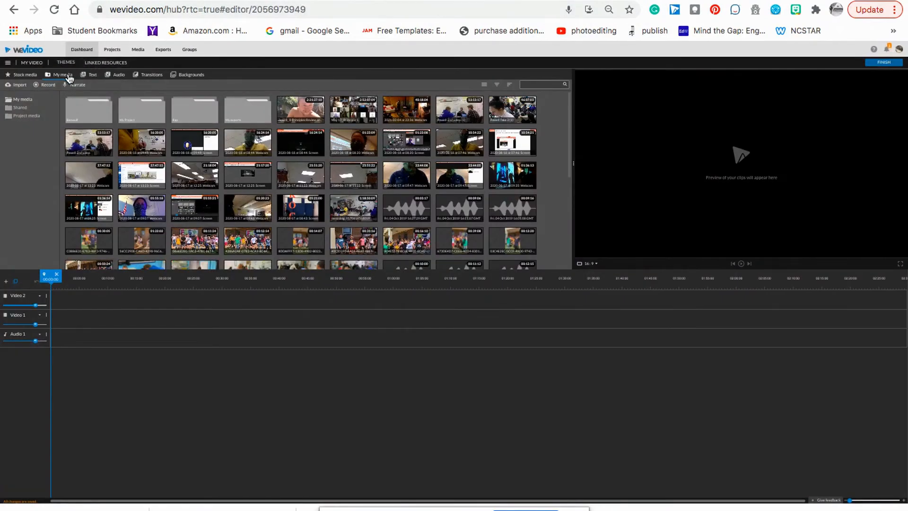
left_click(13, 85)
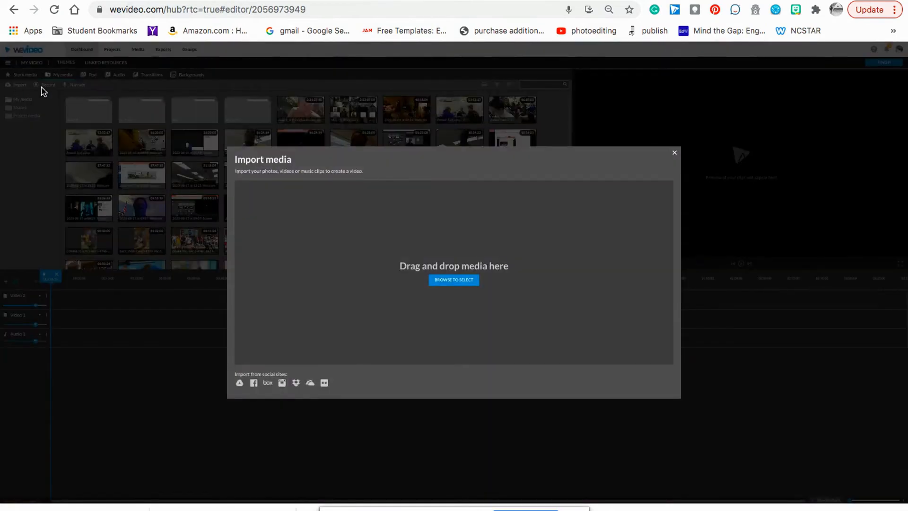
left_click_drag(76, 507, 443, 295)
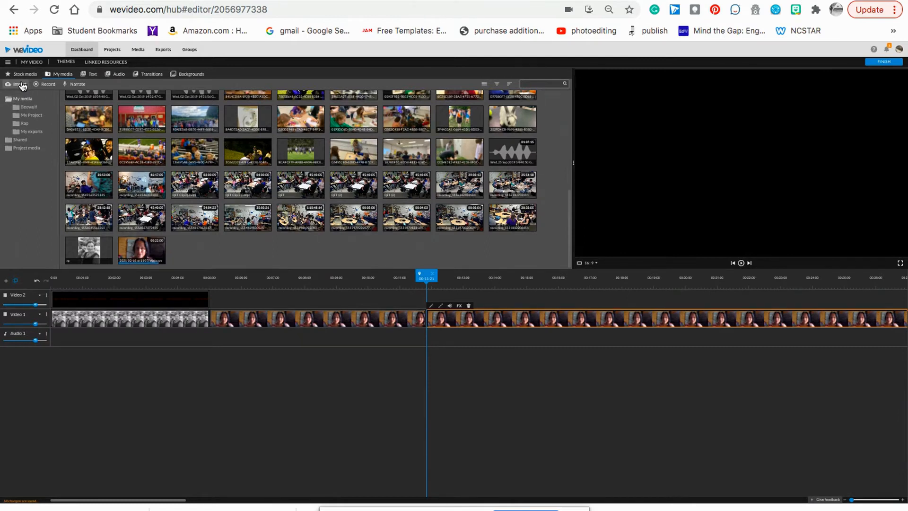
Import the downloaded portrait of the young woman in glasses and insert it at the webcam clip's split, pushing the rest along.
left_click(21, 83)
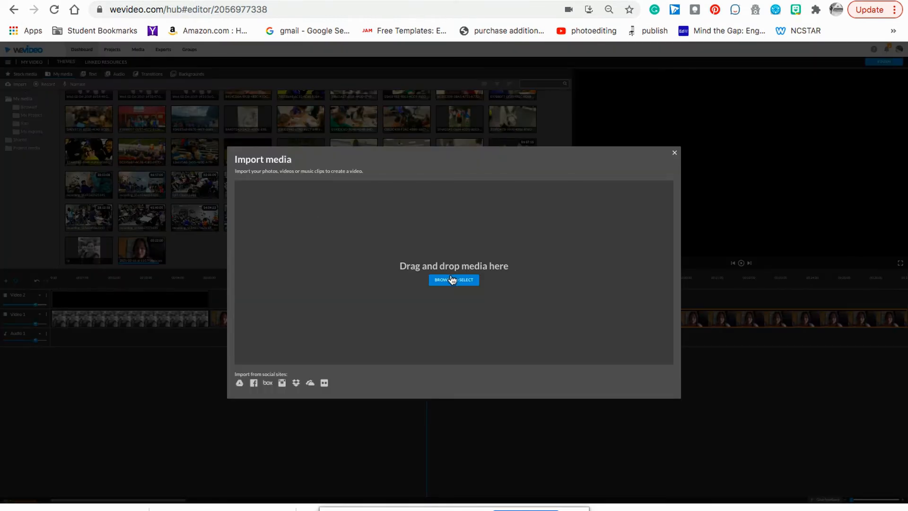
left_click_drag(85, 507, 409, 295)
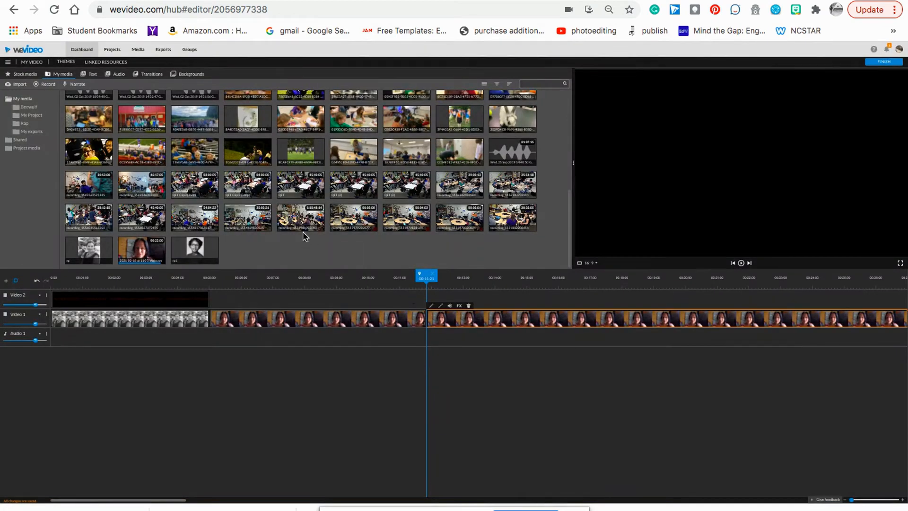
left_click_drag(209, 255, 436, 325)
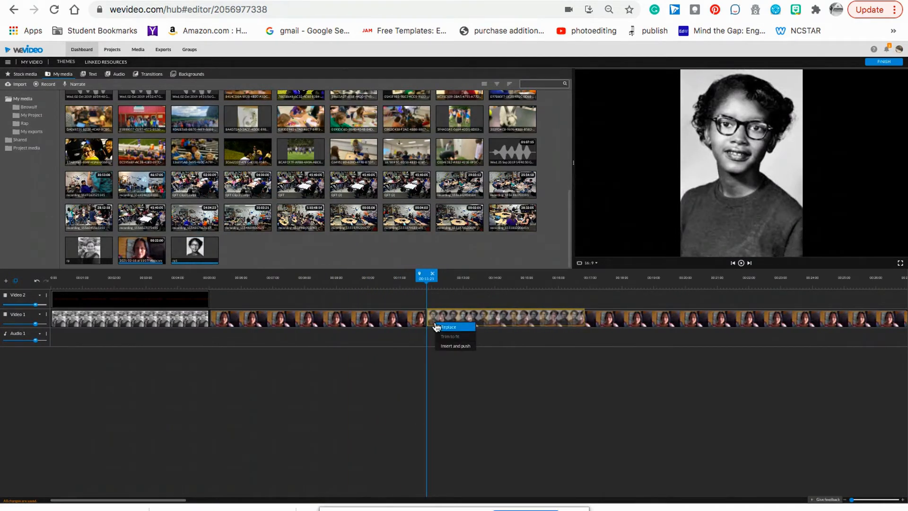
left_click(448, 347)
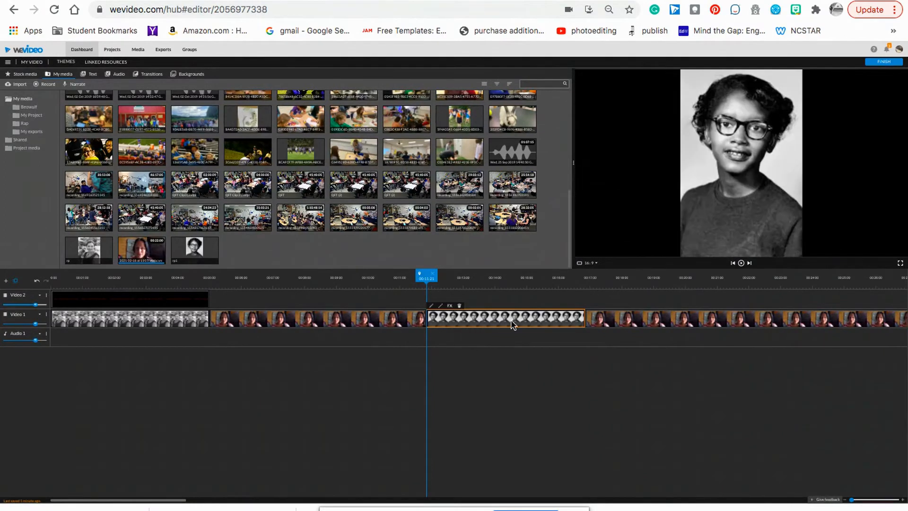
Shorten the inserted portrait to about 1.4 seconds and move the remaining webcam clip up against it.
left_click_drag(585, 318, 470, 318)
left_click_drag(664, 320, 546, 320)
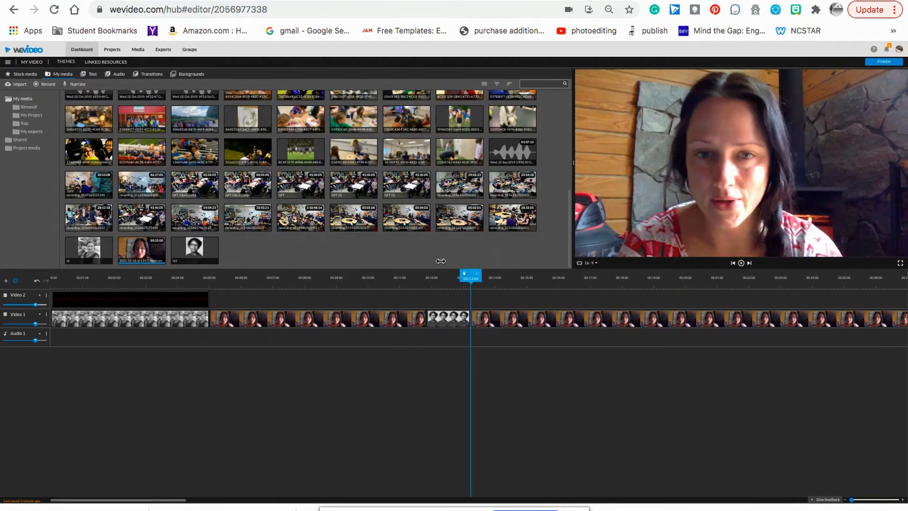
Play the project from the start, pause just past the 16-second mark, and split the webcam clip there.
left_click(159, 276)
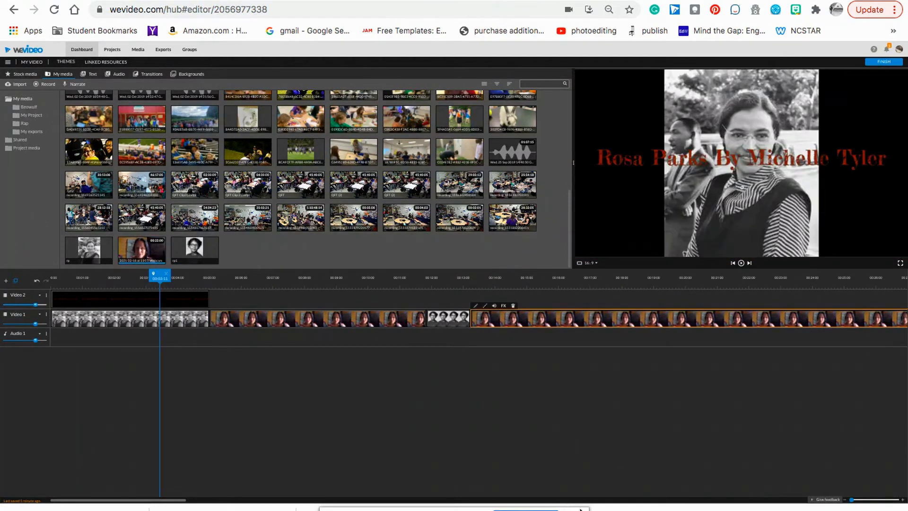
left_click_drag(160, 274, 52, 271)
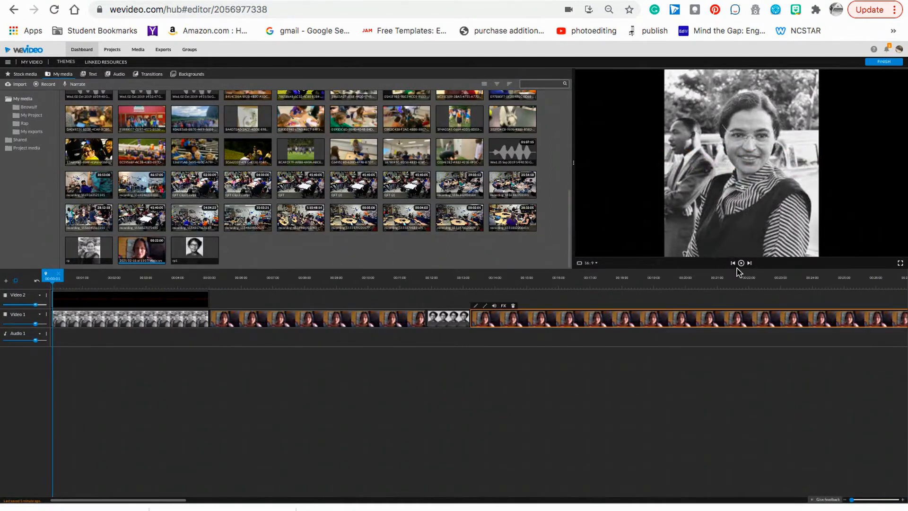
left_click(741, 264)
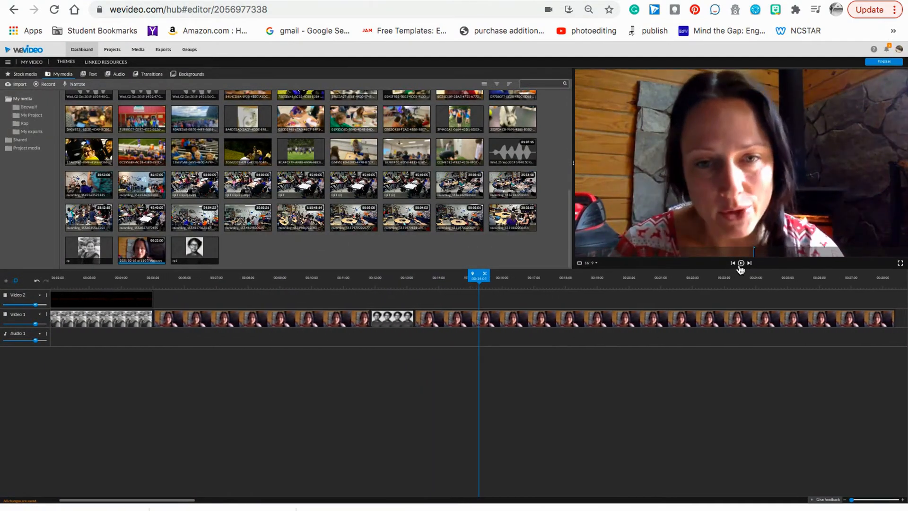
left_click(741, 269)
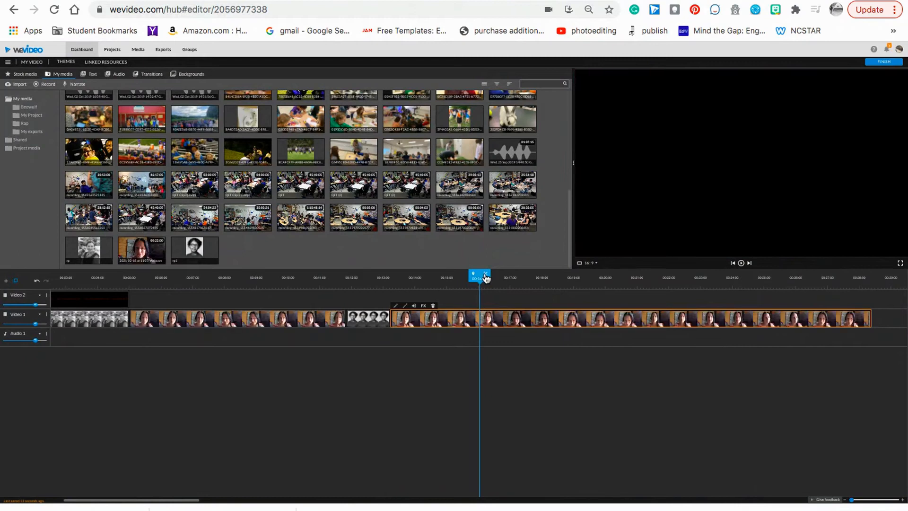
left_click(486, 275)
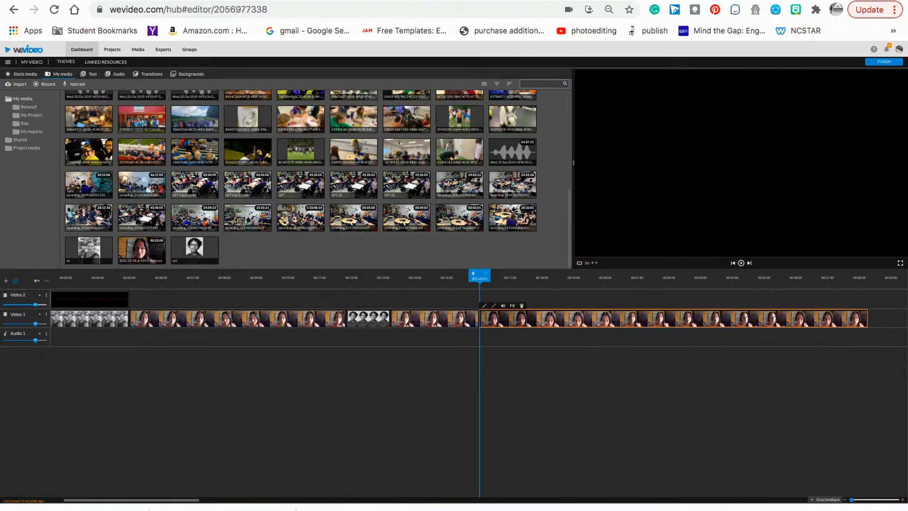
Switch to the Google search page and search for images of "rosa parks parents".
key("ctrl+Tab")
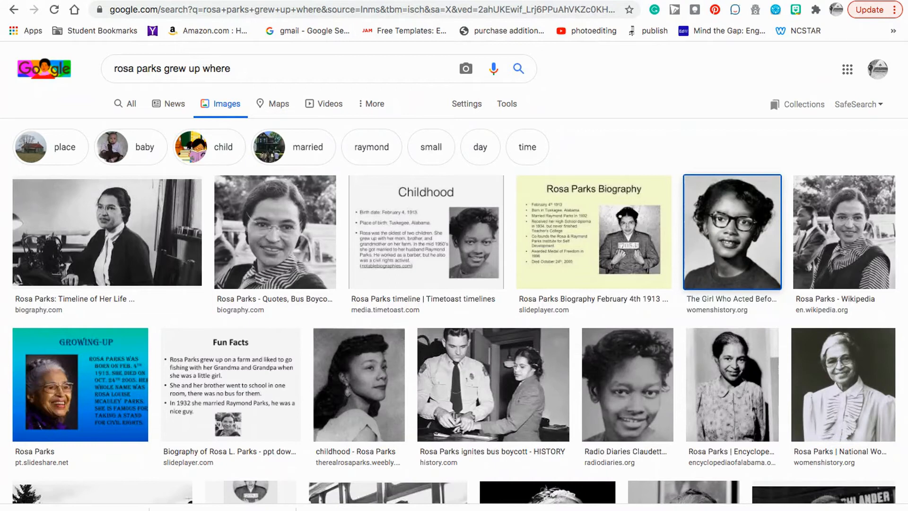
key("ctrl+shift+Tab")
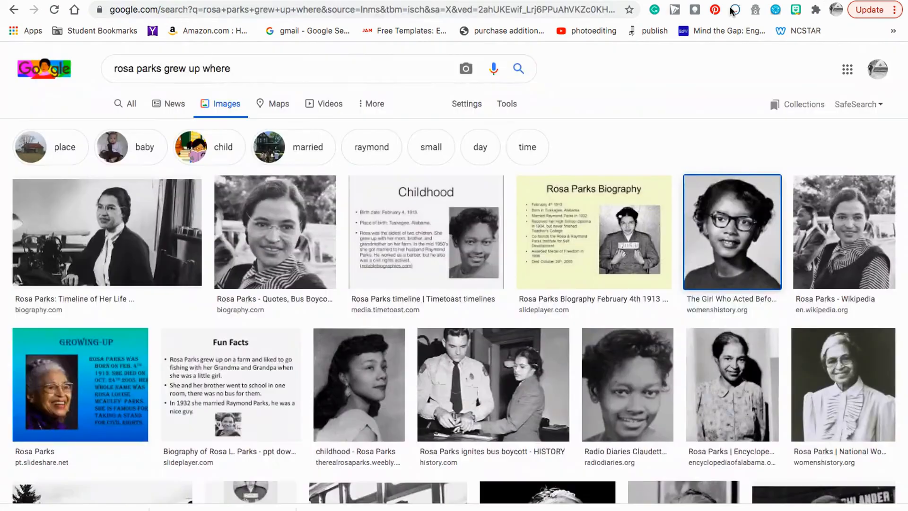
left_click(364, 10)
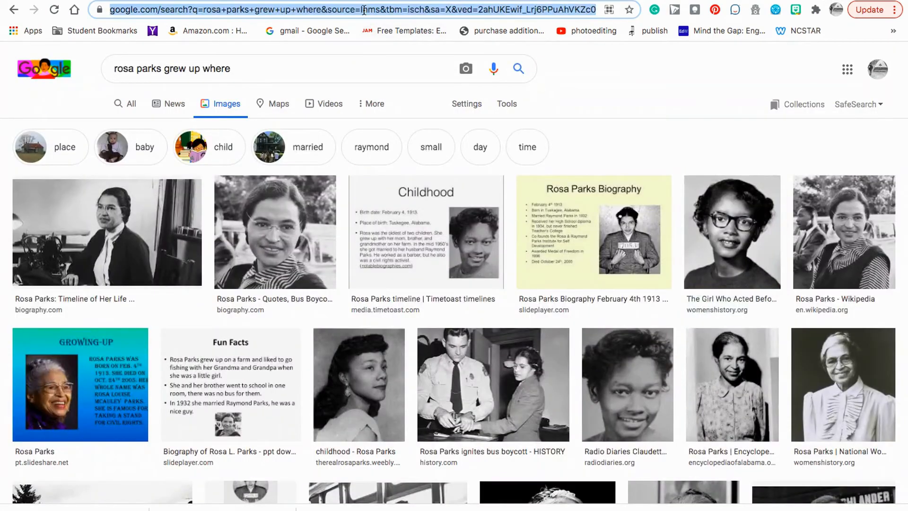
type("rosa parks parents")
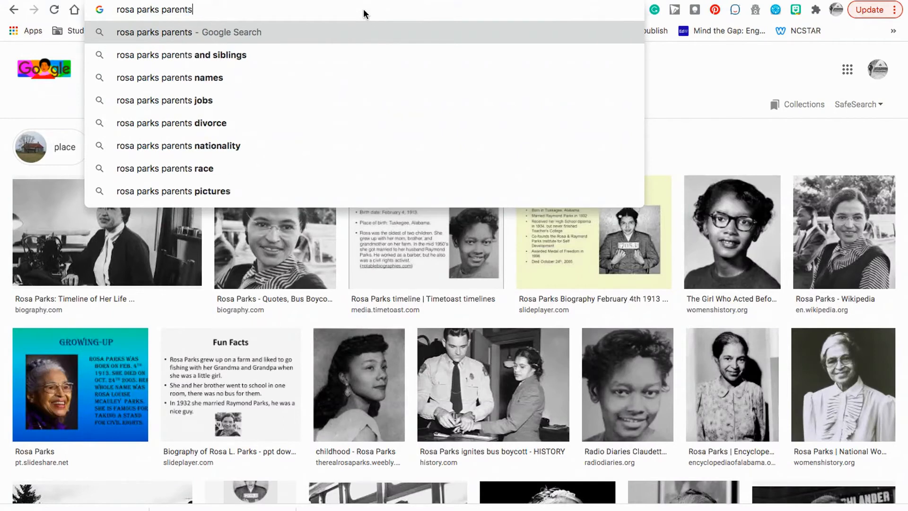
key("Return")
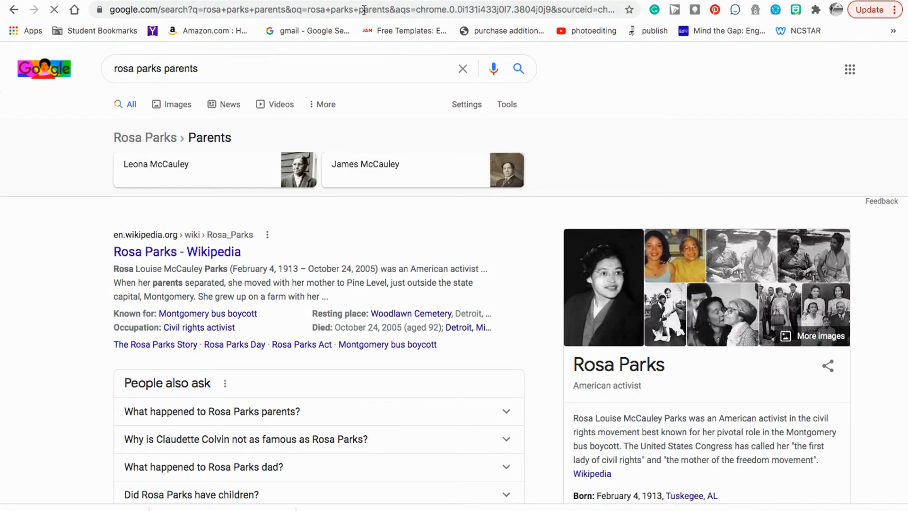
left_click(193, 104)
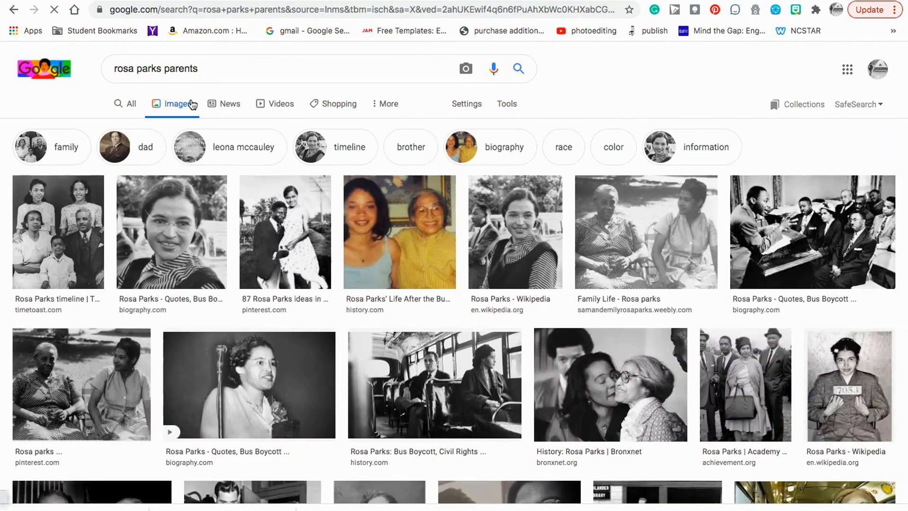
Save the family group photo from timetoast.com to Downloads as a JPEG image.
right_click(63, 241)
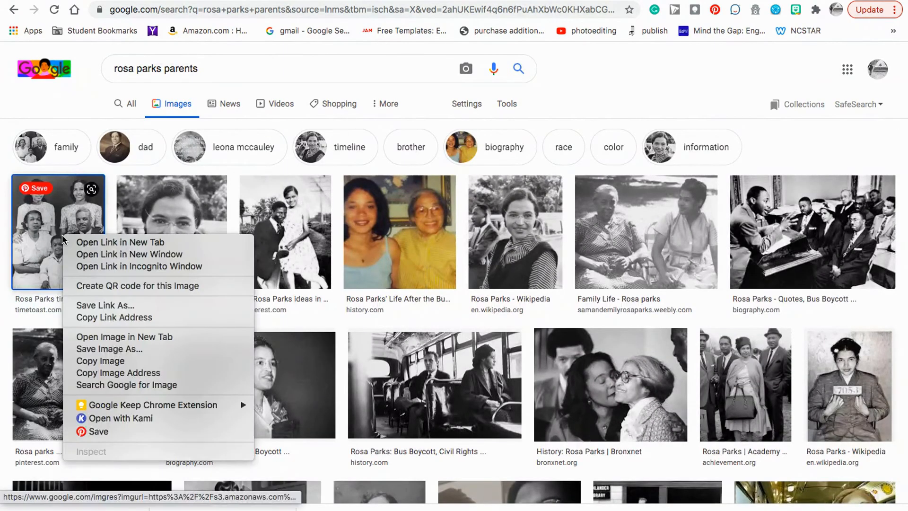
left_click(85, 348)
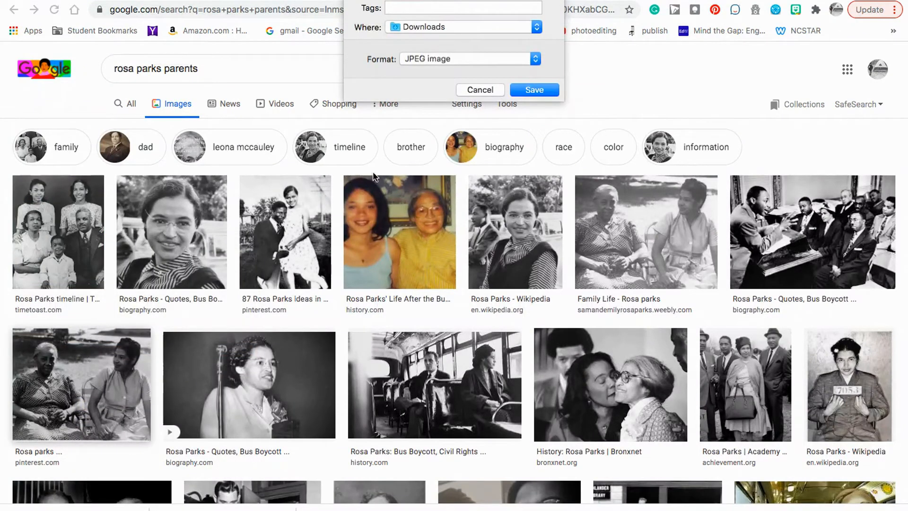
left_click(544, 94)
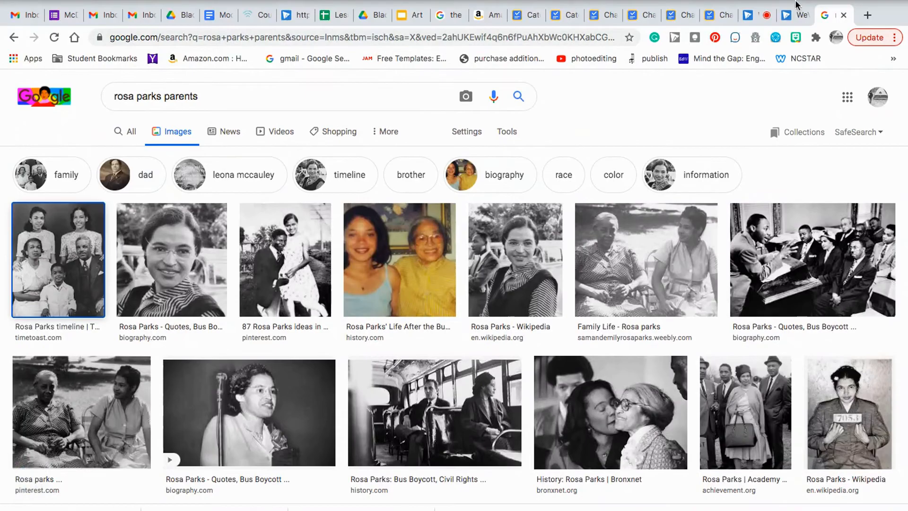
Switch back to WeVideo, import the family photo, and insert it at the 16-second split, pushing the remaining webcam clip along.
left_click(800, 14)
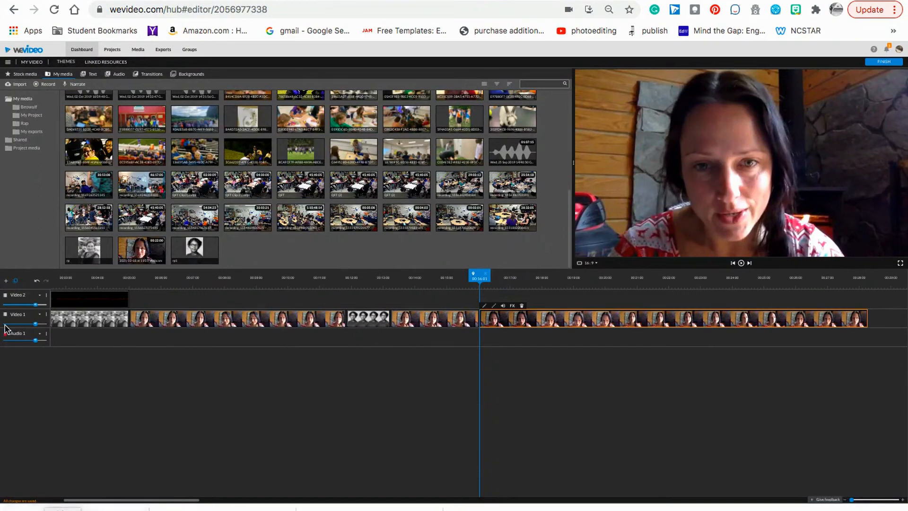
left_click(20, 86)
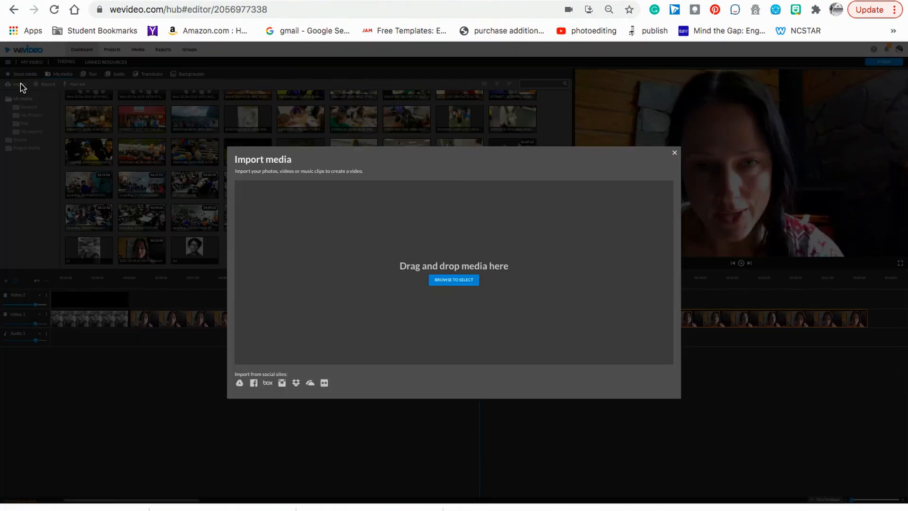
left_click_drag(344, 305, 347, 283)
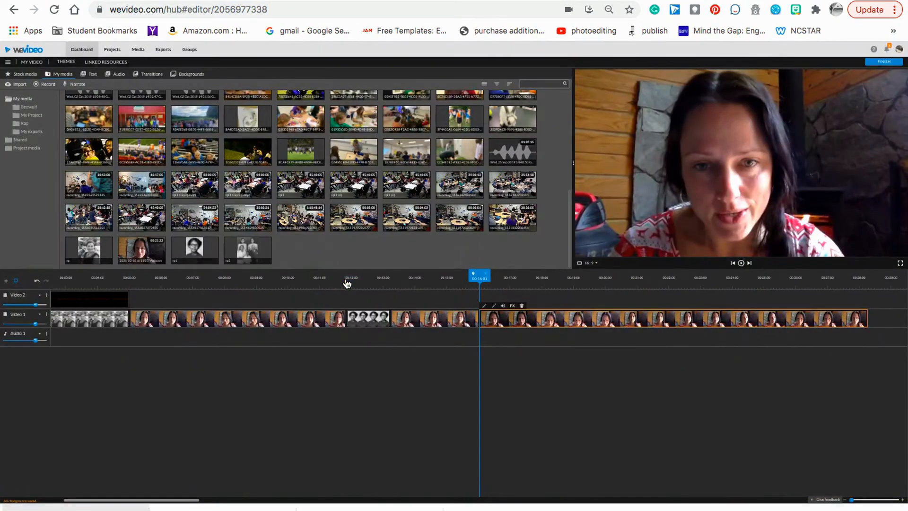
left_click_drag(248, 249, 488, 316)
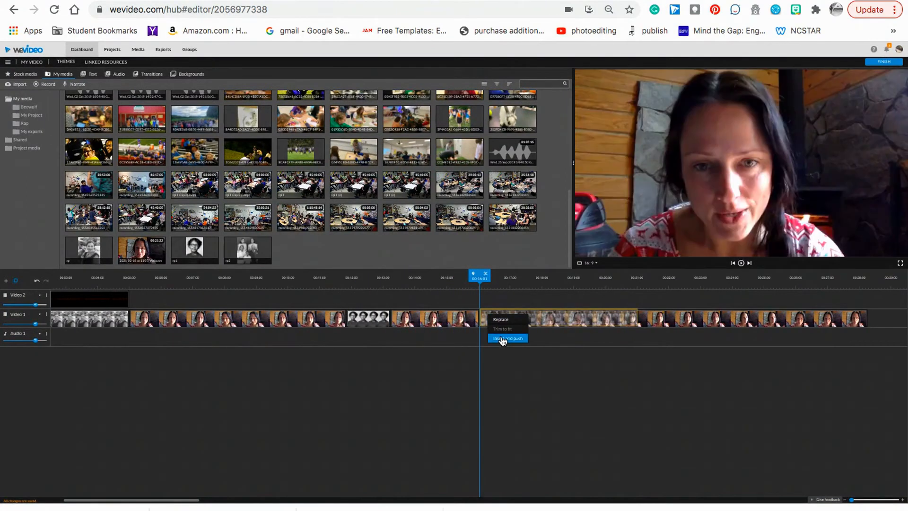
left_click(503, 338)
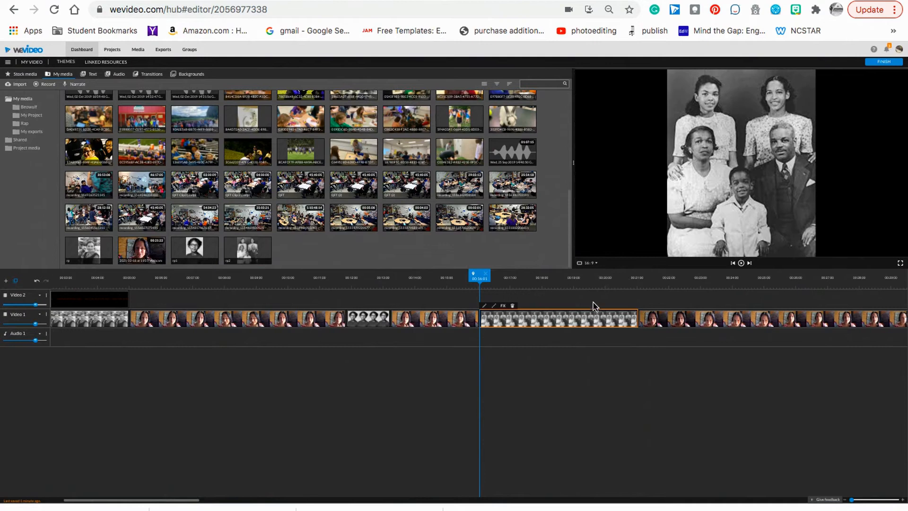
Shorten the family photo to about 0.8 seconds and move the last webcam clip up against it.
left_click_drag(636, 317, 506, 314)
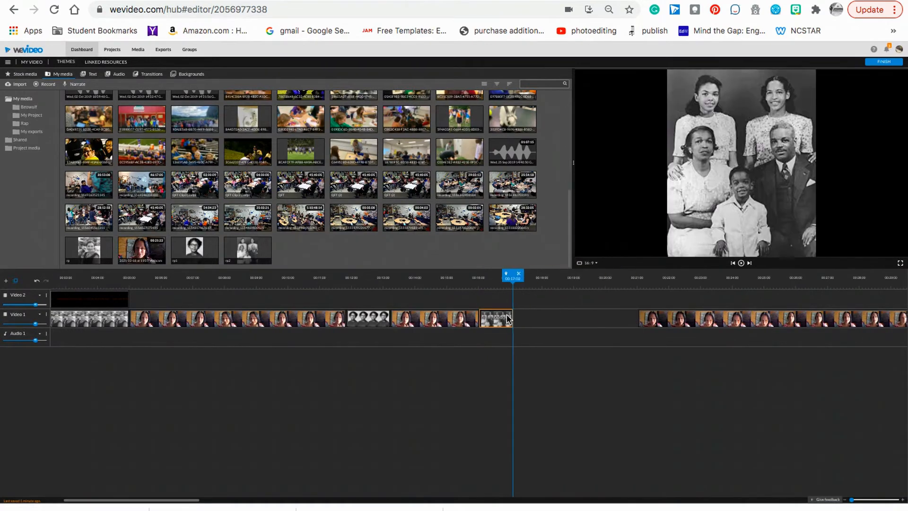
left_click_drag(679, 322, 534, 323)
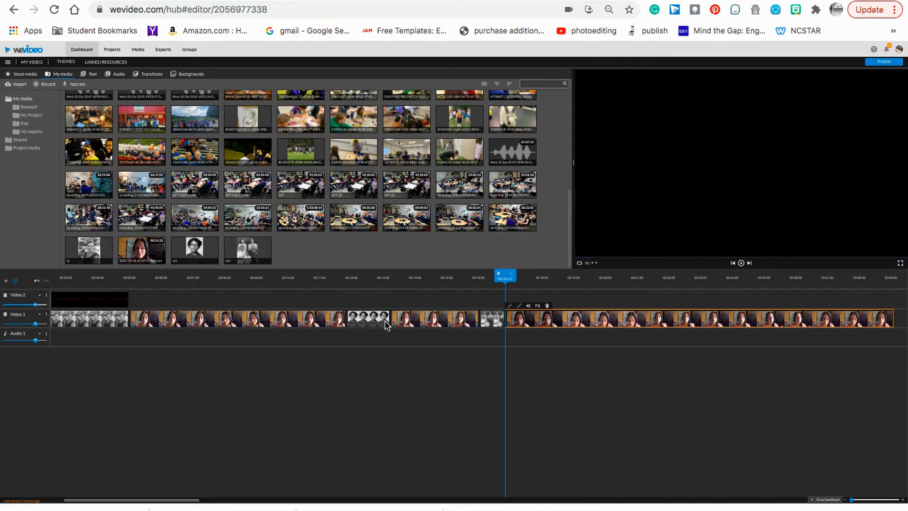
Shorten the portrait clip to about 0.8 seconds and shift the following clips back to close the gaps.
left_click(379, 323)
mouse_move(389, 317)
left_mouse_down()
mouse_move(372, 318)
mouse_move(412, 315)
mouse_move(394, 315)
left_mouse_up()
left_click_drag(484, 317, 503, 321)
left_click_drag(506, 322, 501, 318)
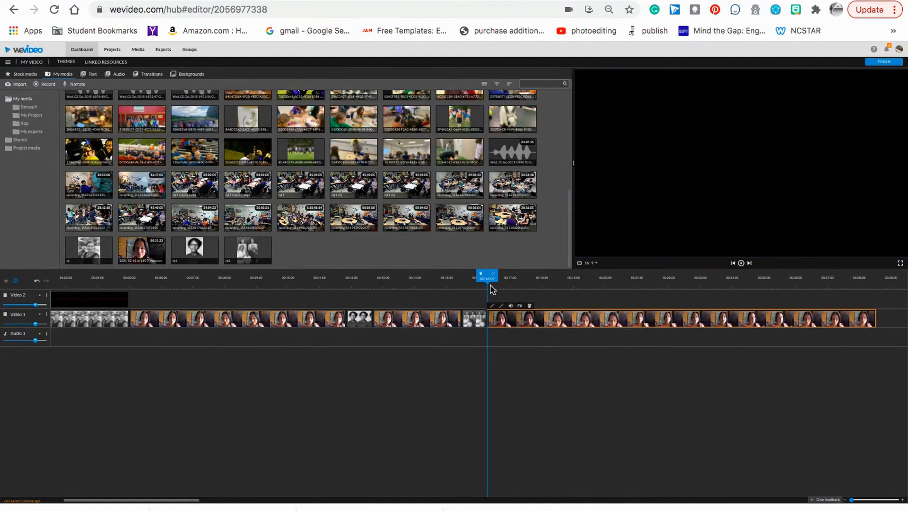
Add the free music track "Inspiration - Mega Music" to the Audio 1 track at the start of the project.
left_click_drag(487, 276, 3, 268)
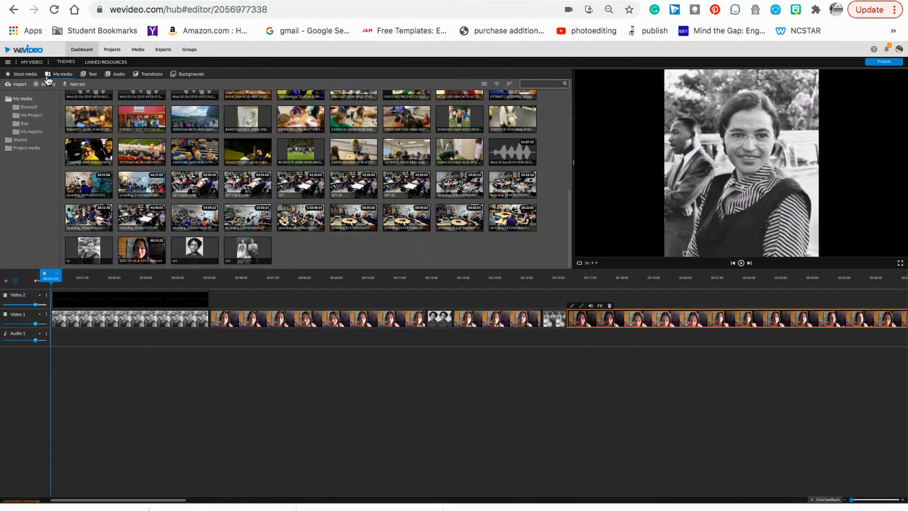
left_click(115, 79)
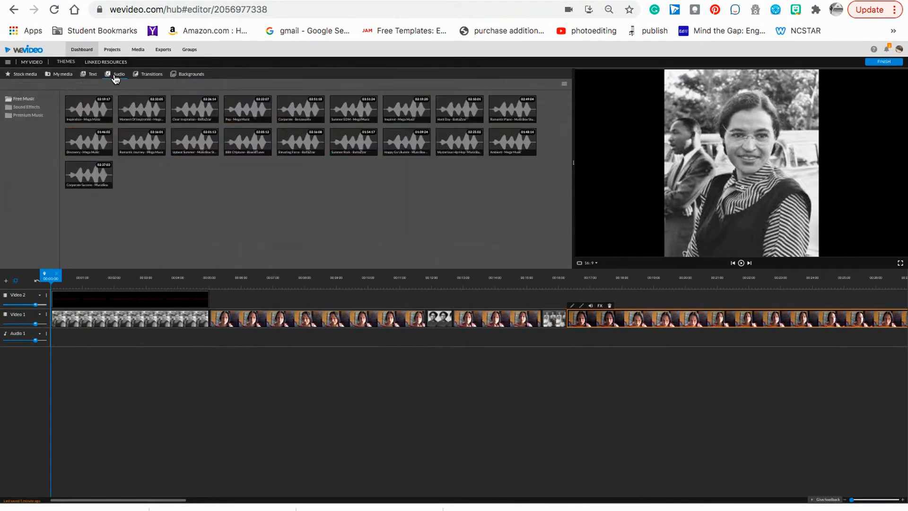
left_click(91, 108)
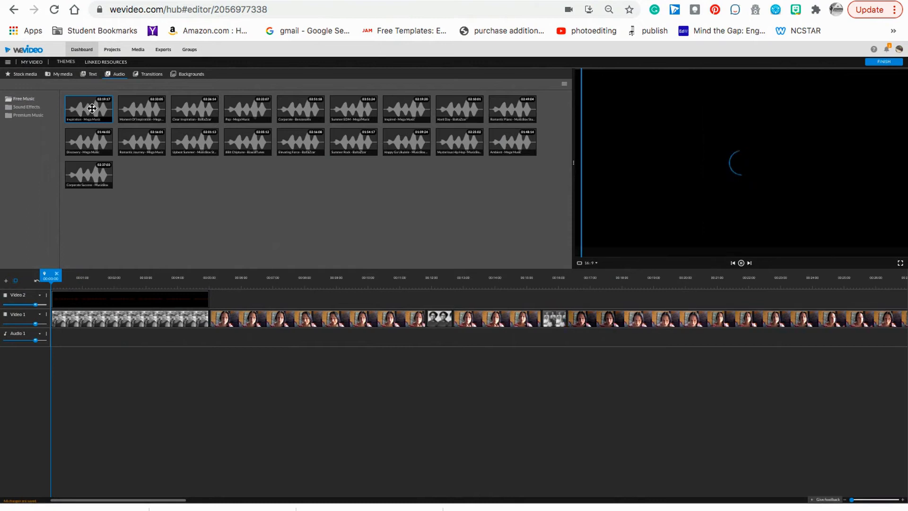
left_click_drag(92, 108, 59, 334)
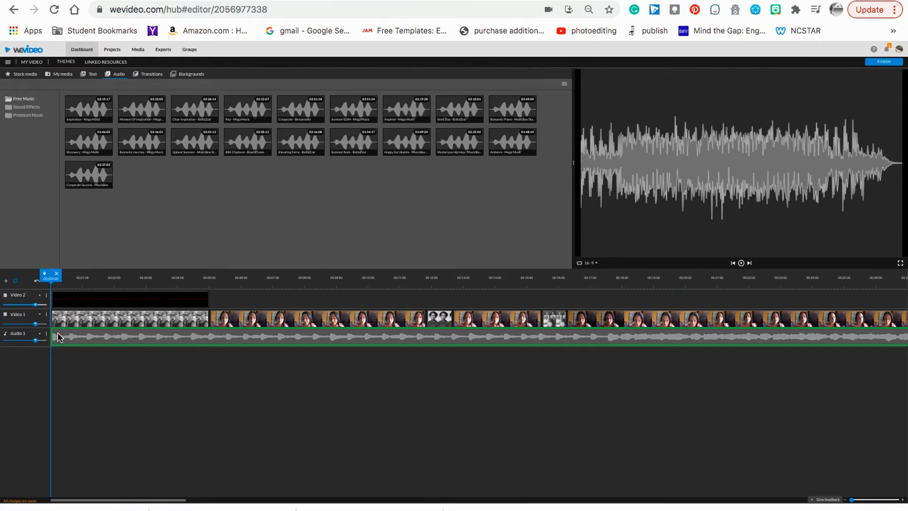
Split the music at the end of the opening image, just before 5 seconds, and delete the part after it.
scroll(456, 328, "right", 5)
scroll(456, 327, "right", 5)
scroll(455, 326, "left", 10)
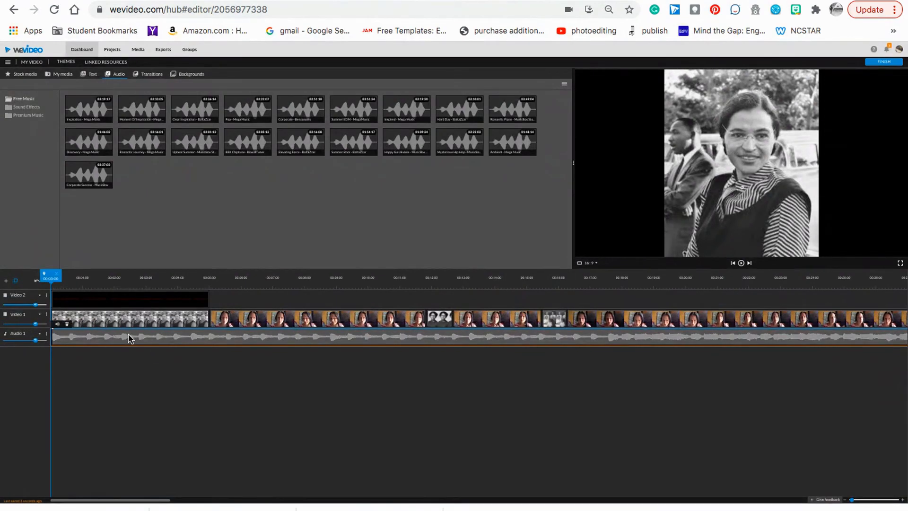
left_click_drag(48, 271, 208, 275)
left_click(214, 274)
key("Delete")
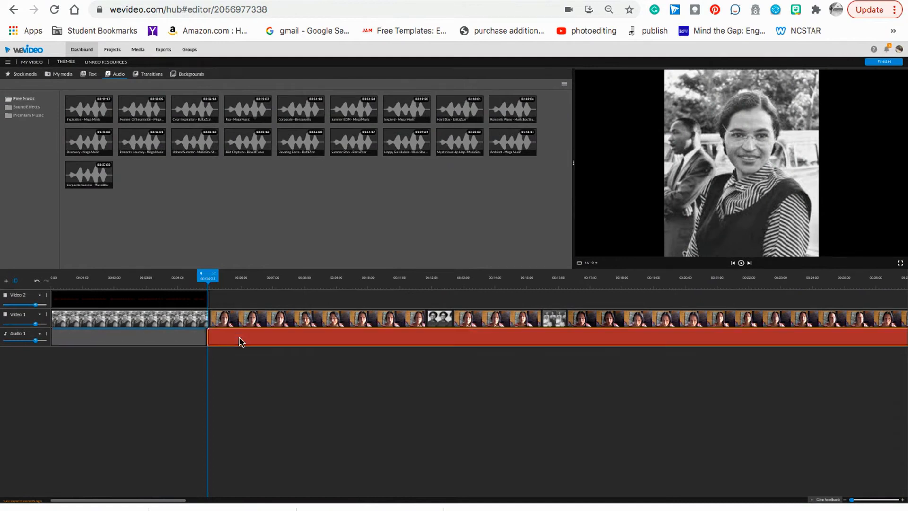
Play the project from the start to check the music under the opening image and the change to the webcam clip.
left_click_drag(207, 273, 45, 273)
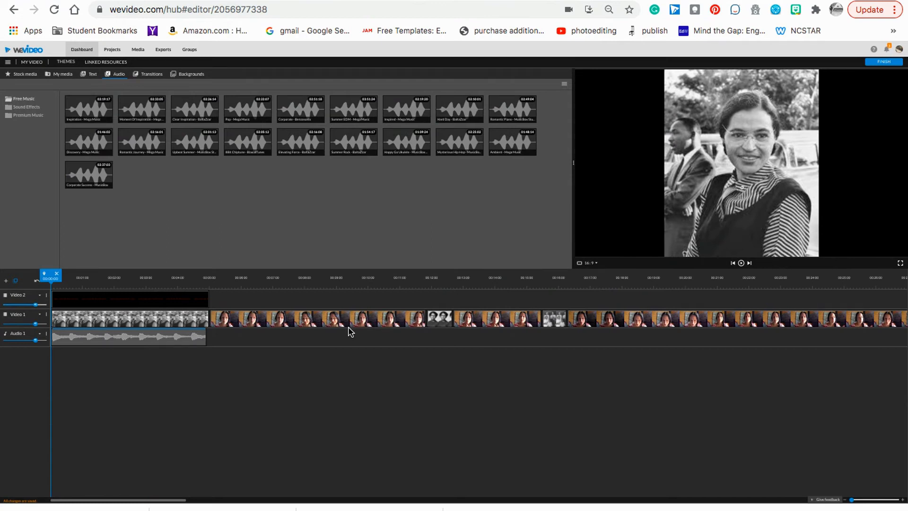
left_click(741, 263)
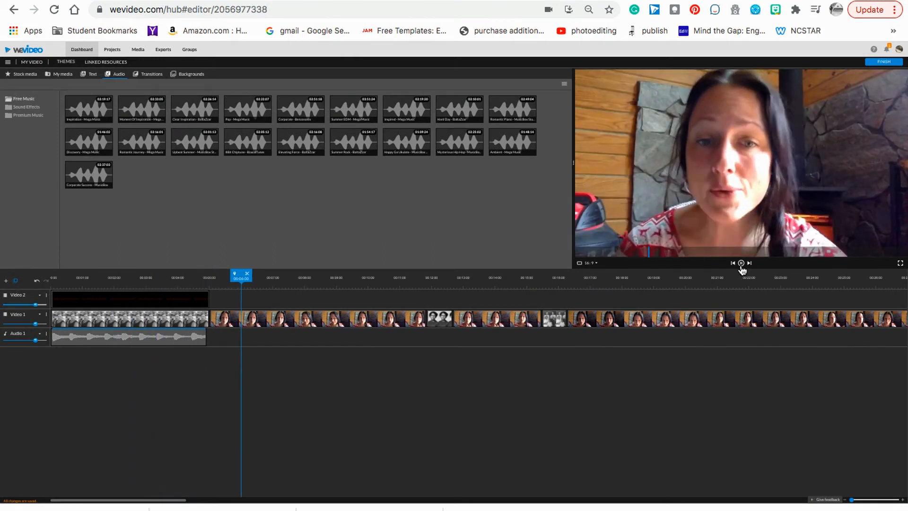
Stop playback and extend the intro music on Audio 1 slightly past the end of the opening image.
left_click(741, 263)
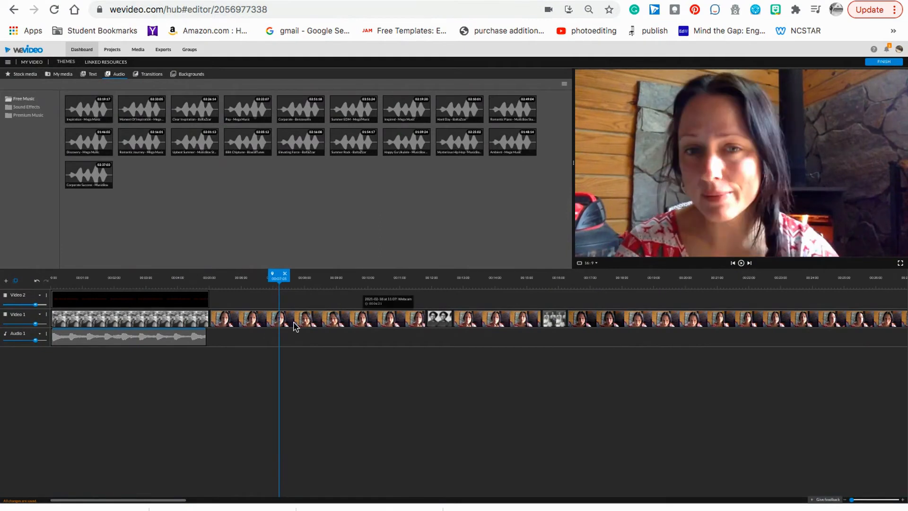
left_click(178, 336)
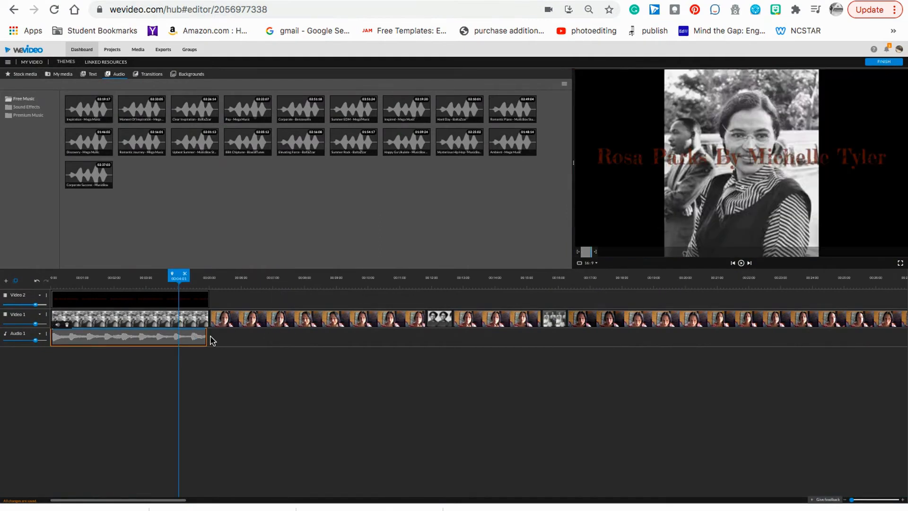
left_click_drag(205, 337, 214, 337)
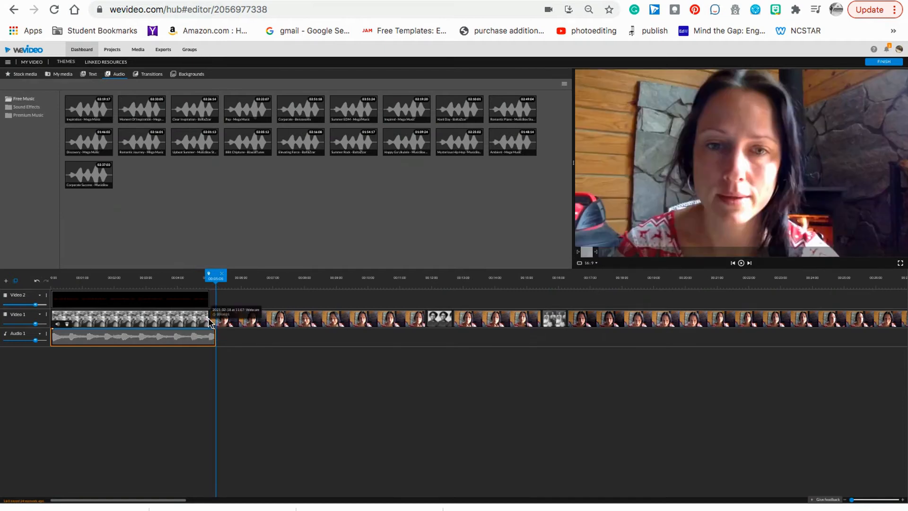
Add the 3d-cube horizontal transition between the opening image and the first webcam clip on Video 1.
left_click(208, 320)
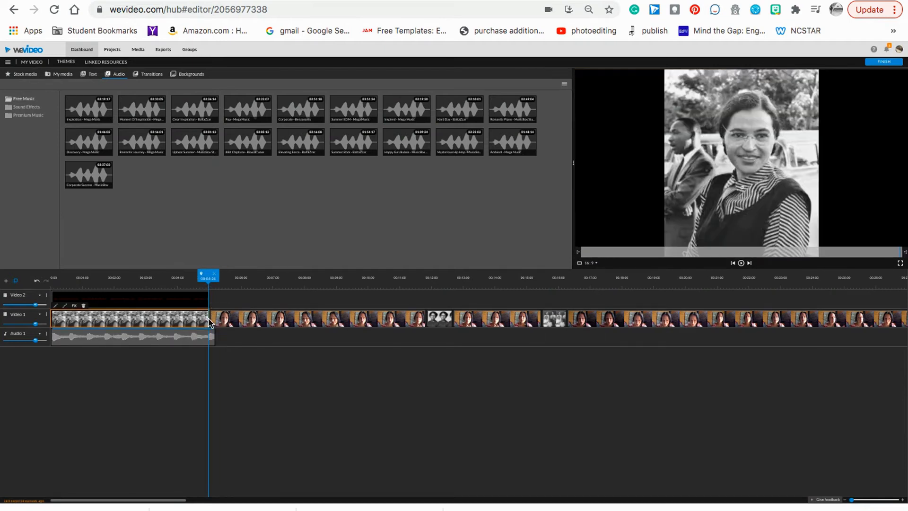
left_click(154, 75)
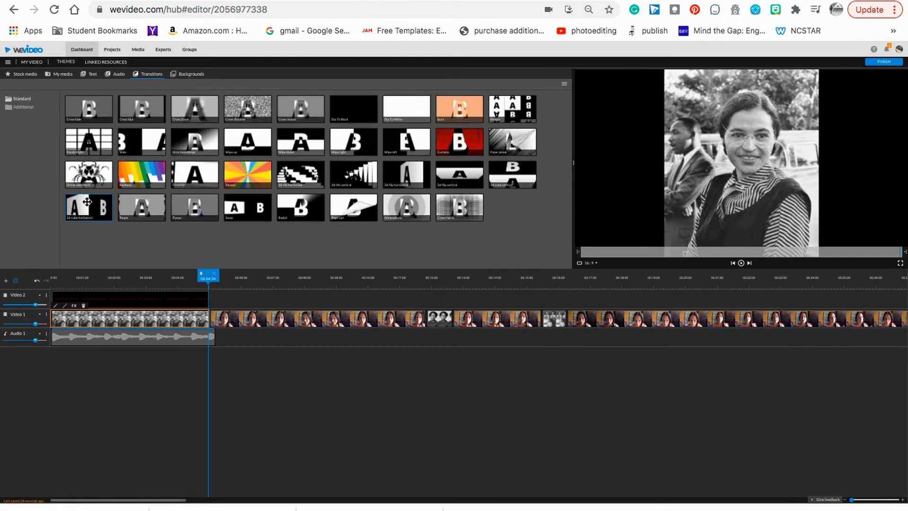
left_click_drag(188, 310, 208, 315)
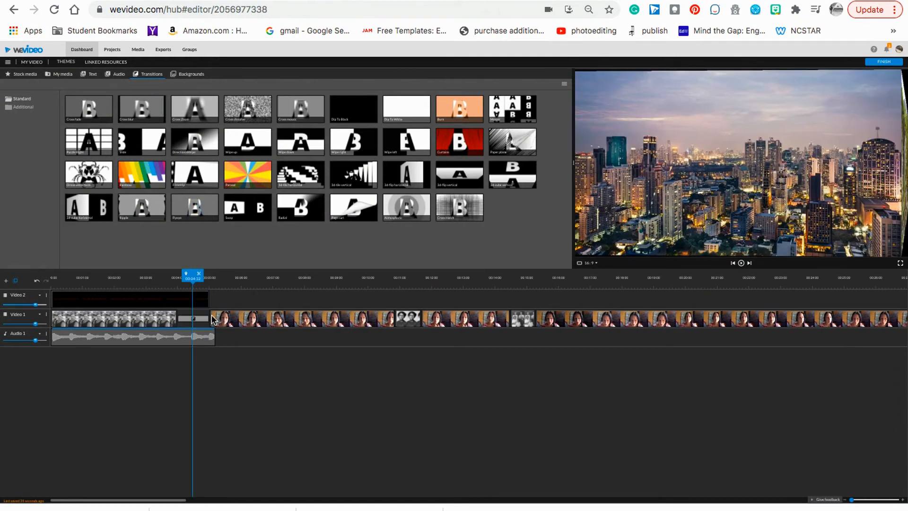
Play the project from the start to check the transition from the opening image to the webcam clip.
left_click_drag(192, 276, 35, 265)
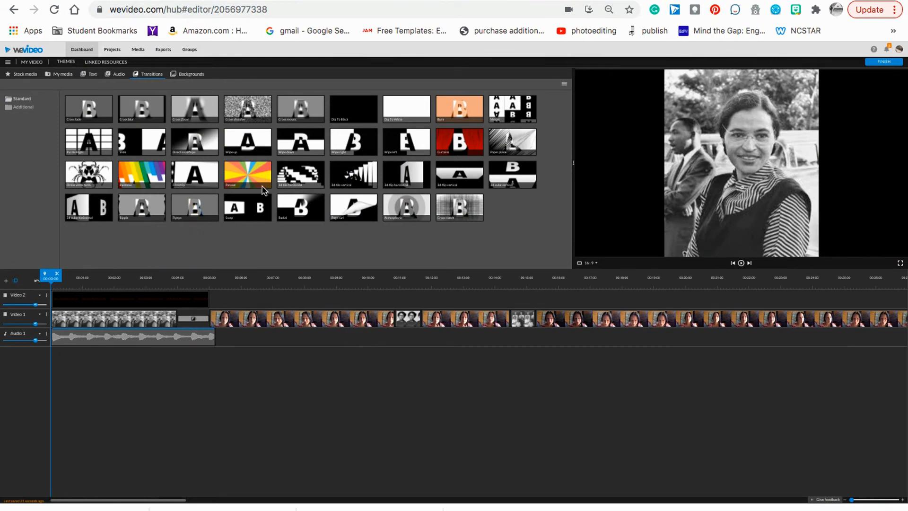
left_click_drag(263, 191, 203, 324)
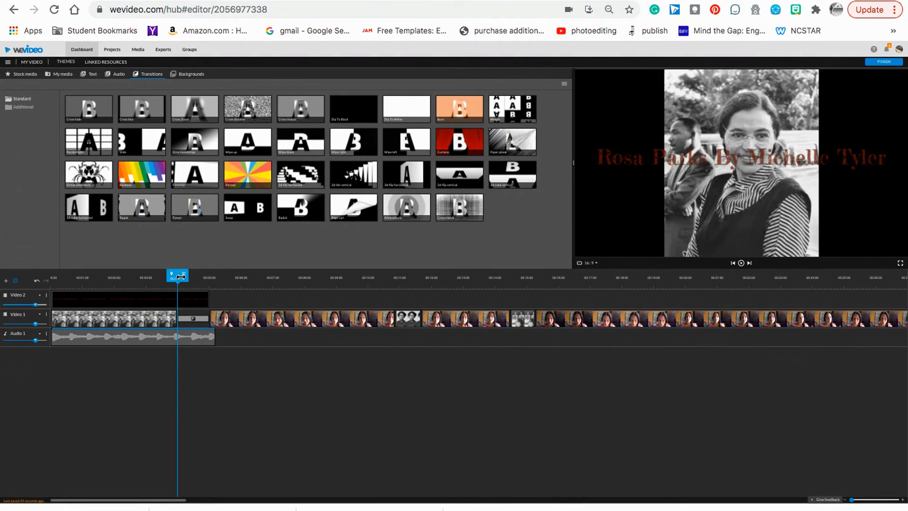
left_click_drag(178, 273, 50, 275)
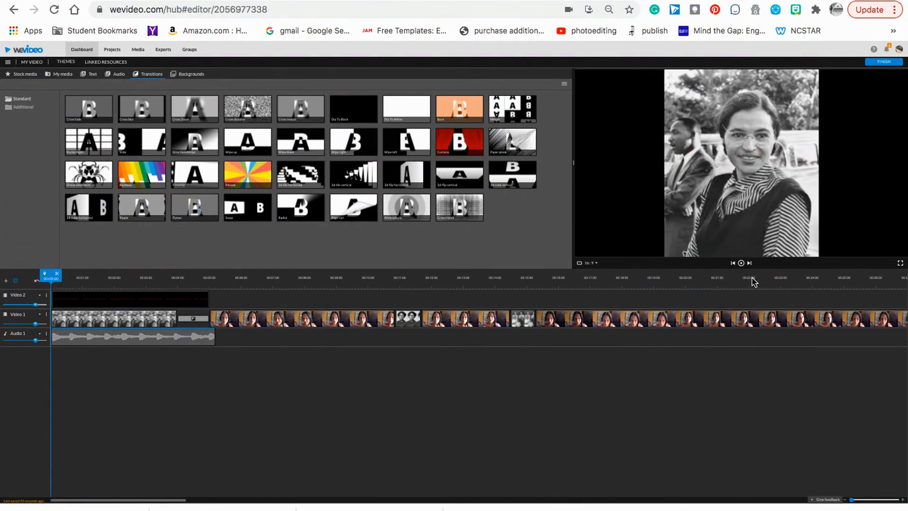
left_click(741, 263)
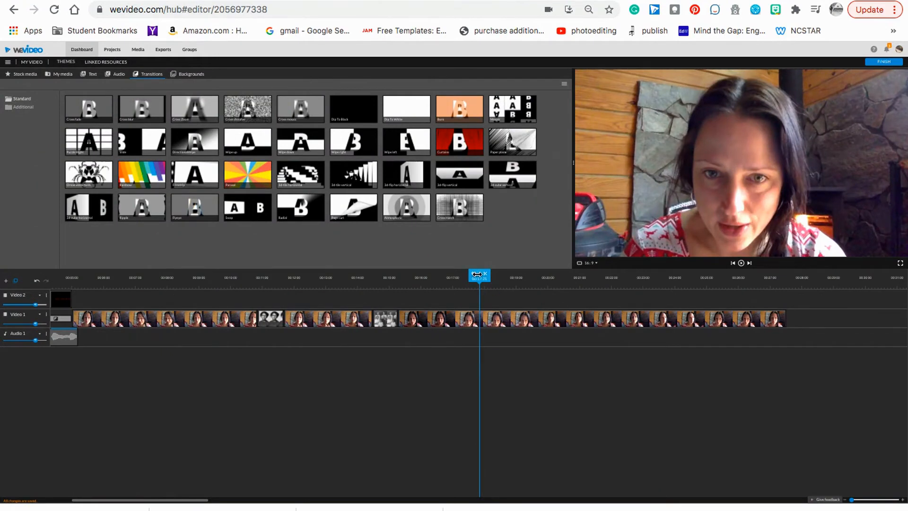
Split the webcam clip after the family photo at 00:19:24.
left_click_drag(478, 274, 545, 277)
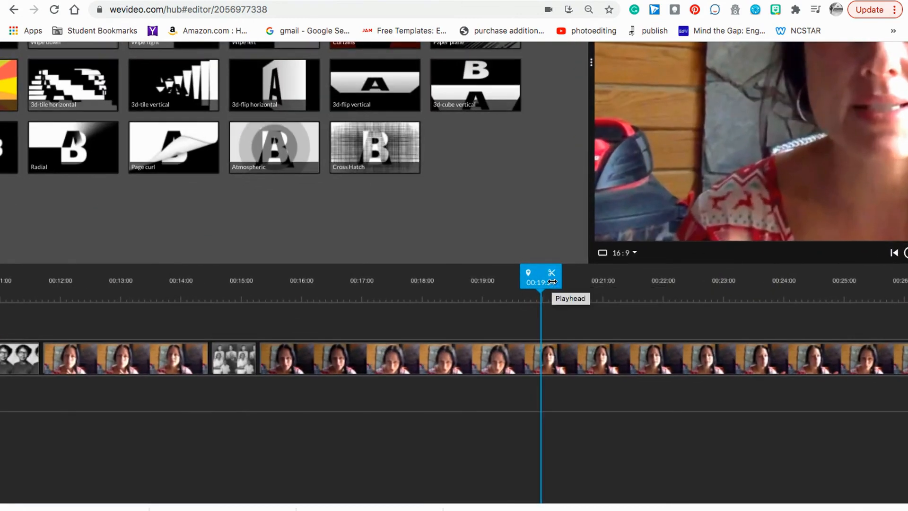
left_click(552, 274)
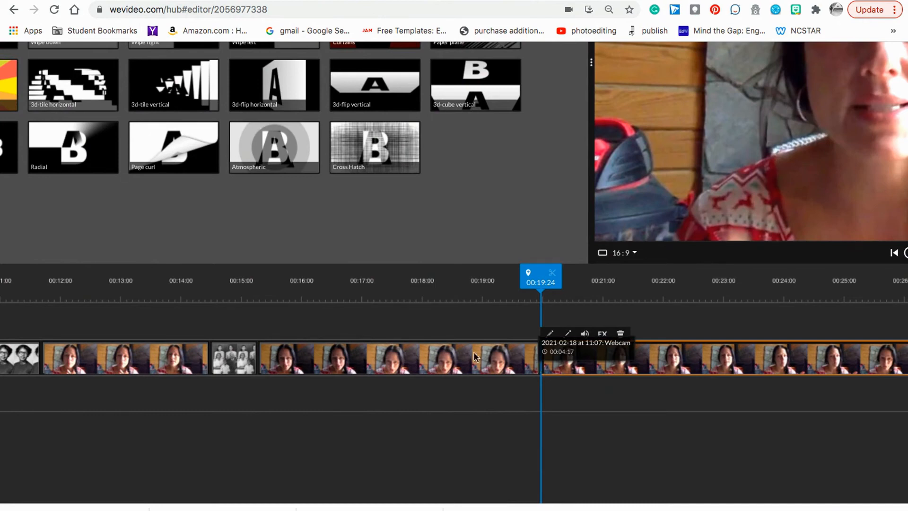
left_click(490, 363)
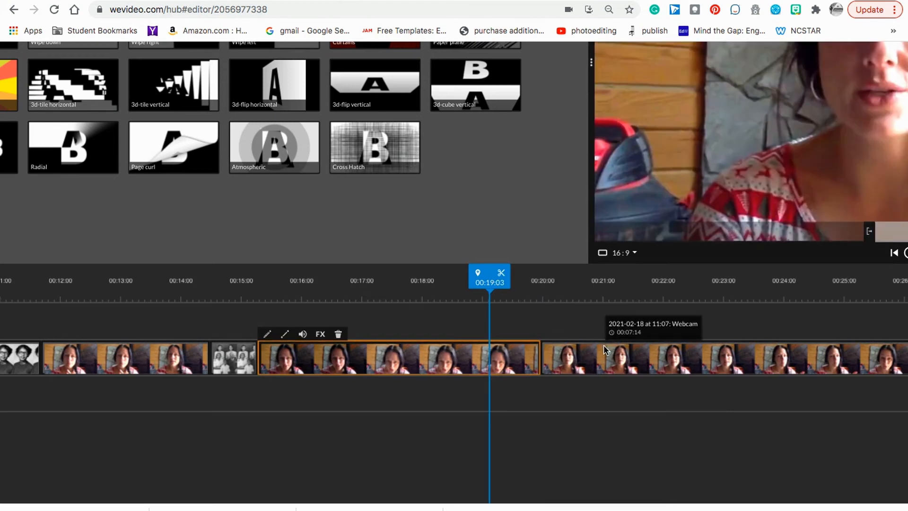
Split the last webcam clip at 00:21:02 and delete the part after the cut.
left_click_drag(489, 272, 605, 273)
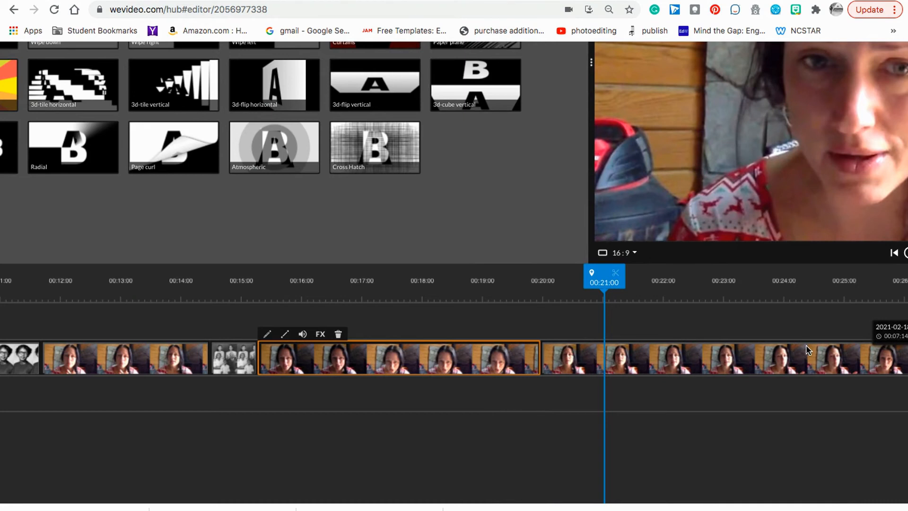
left_click(607, 364)
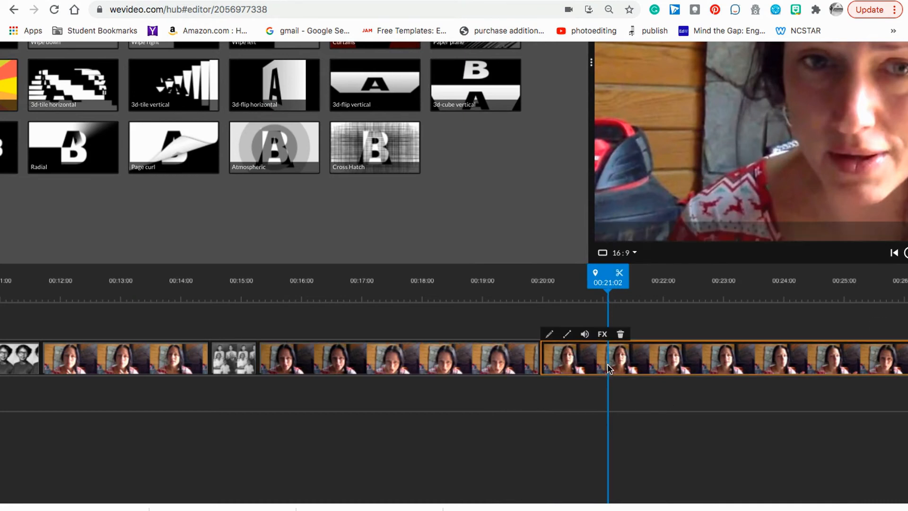
left_click(620, 277)
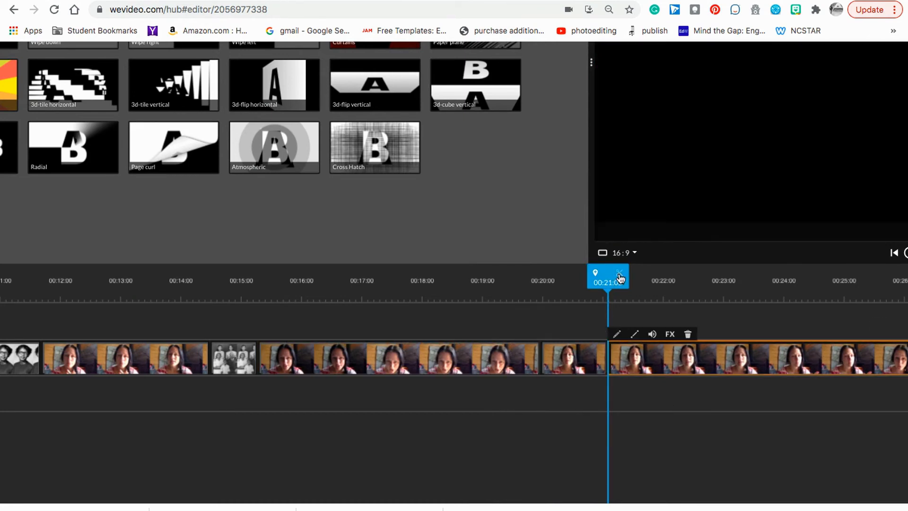
key("Delete")
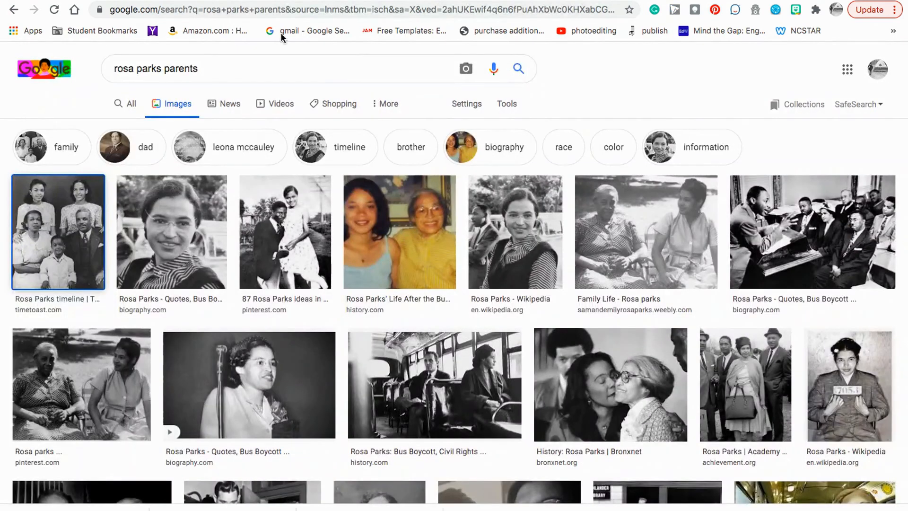
Switch to the Google Images page and search for "rosa parks bus".
left_click(219, 75)
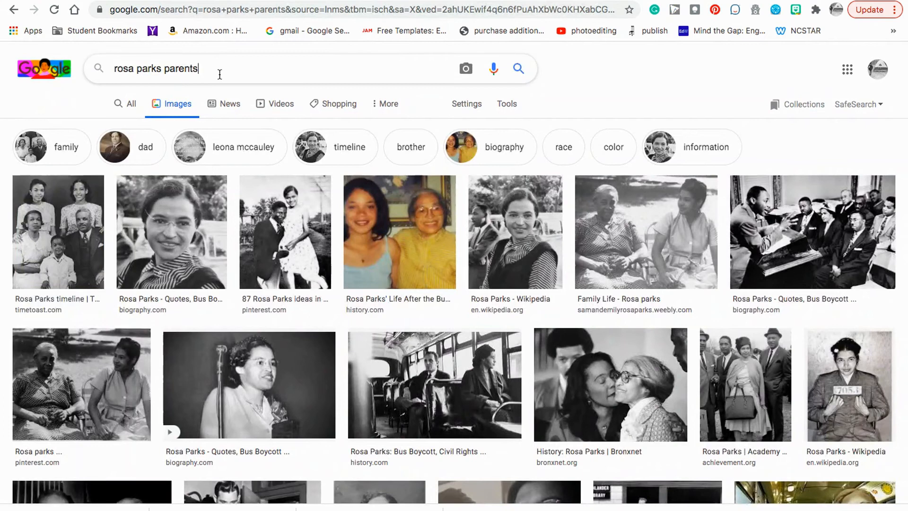
key("BackSpace")
key("BackSpace")
key("BackSpace")
key("BackSpace")
key("BackSpace")
key("BackSpace")
key("BackSpace")
type("bus")
key("Return")
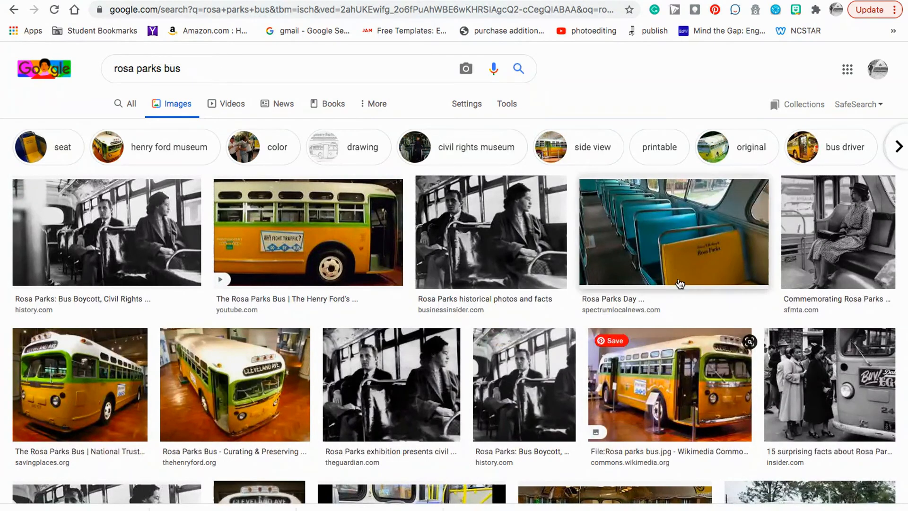
Save the first result, the black-and-white history.com photo of Rosa Parks on the bus, to Downloads as a JPEG image.
right_click(122, 243)
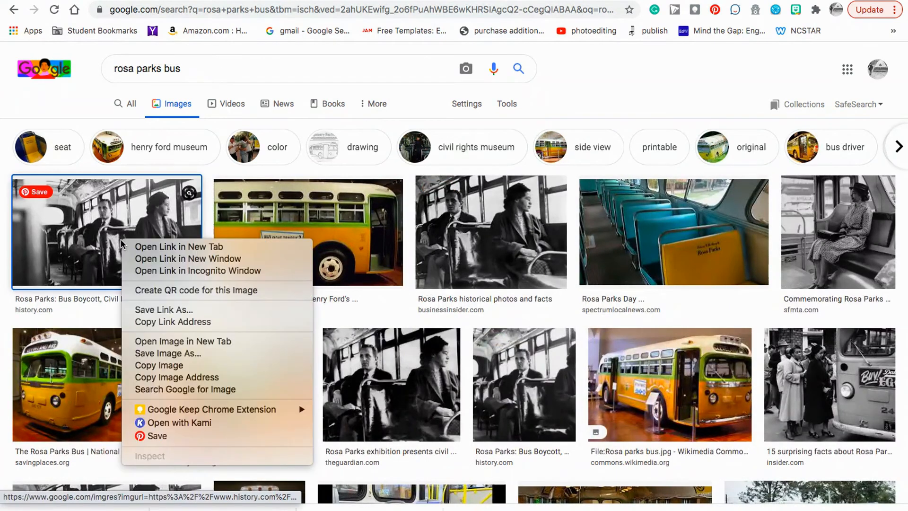
left_click(161, 358)
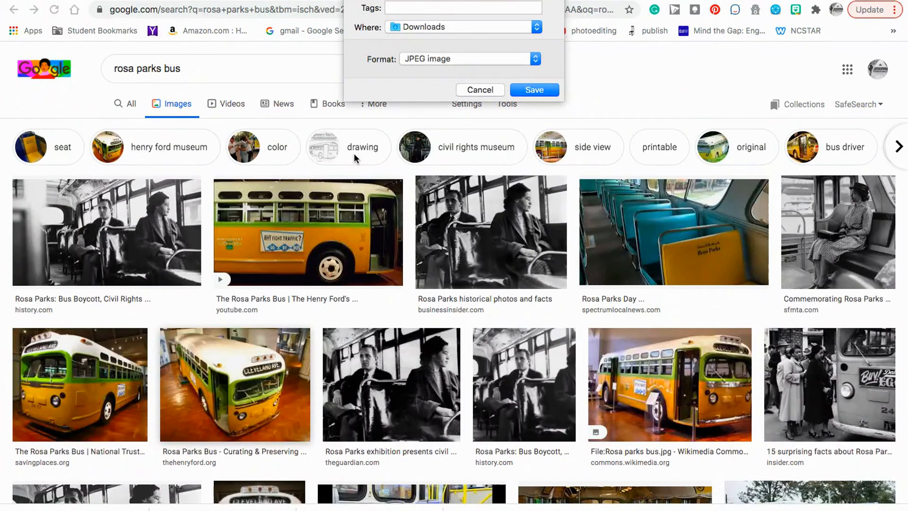
key("Return")
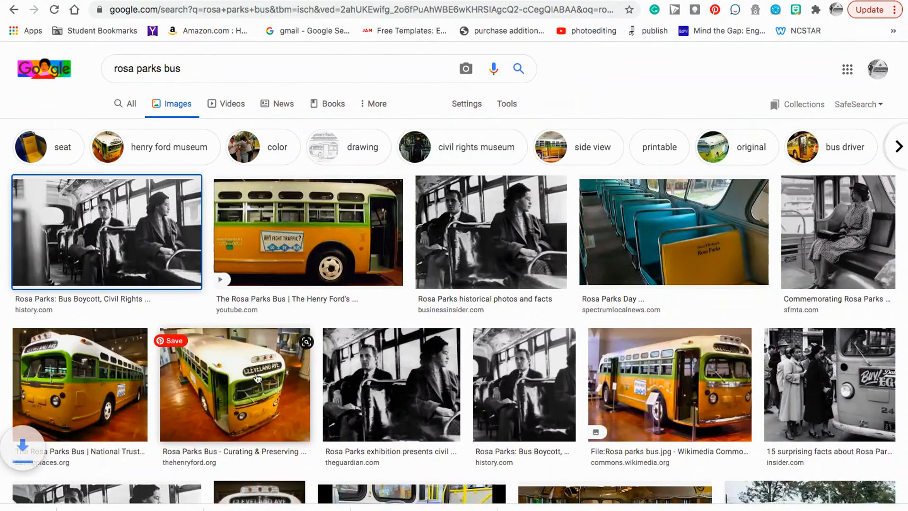
Open the Henry Ford Museum bus photo and save its large version to Downloads as a JPEG image.
left_click(243, 375)
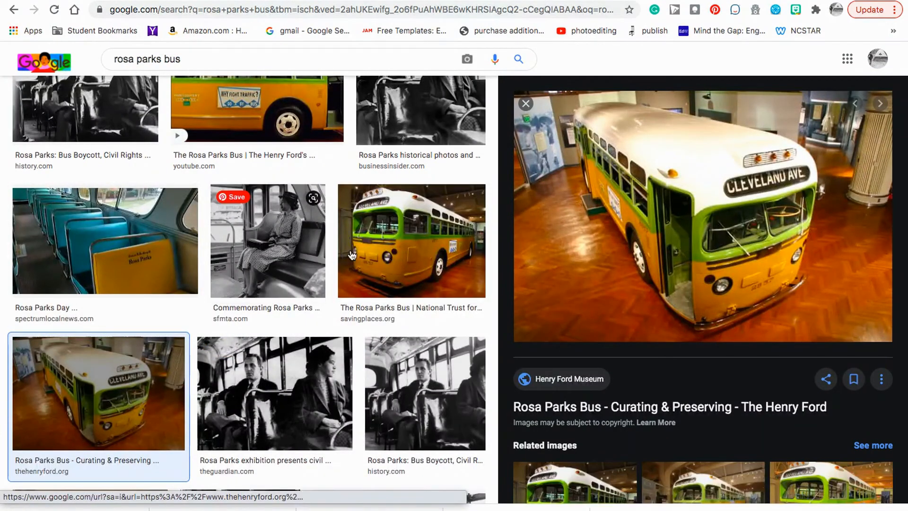
right_click(615, 189)
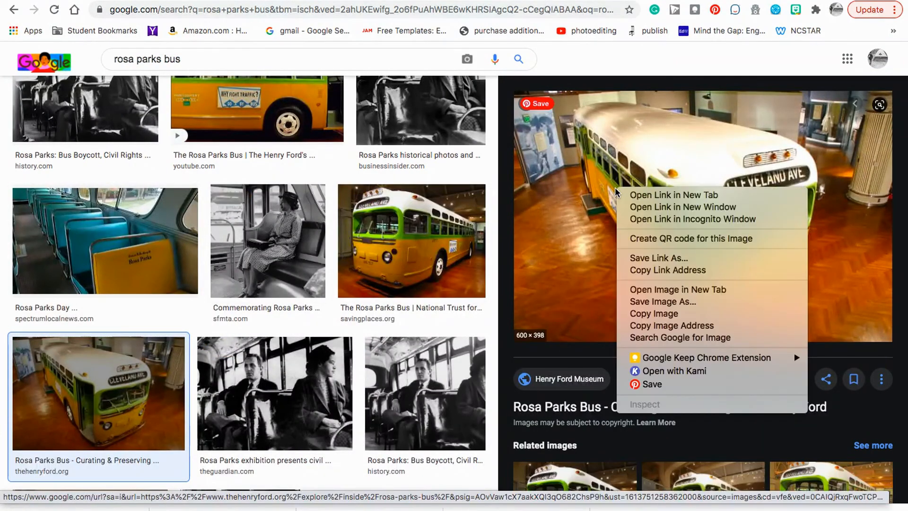
left_click(637, 301)
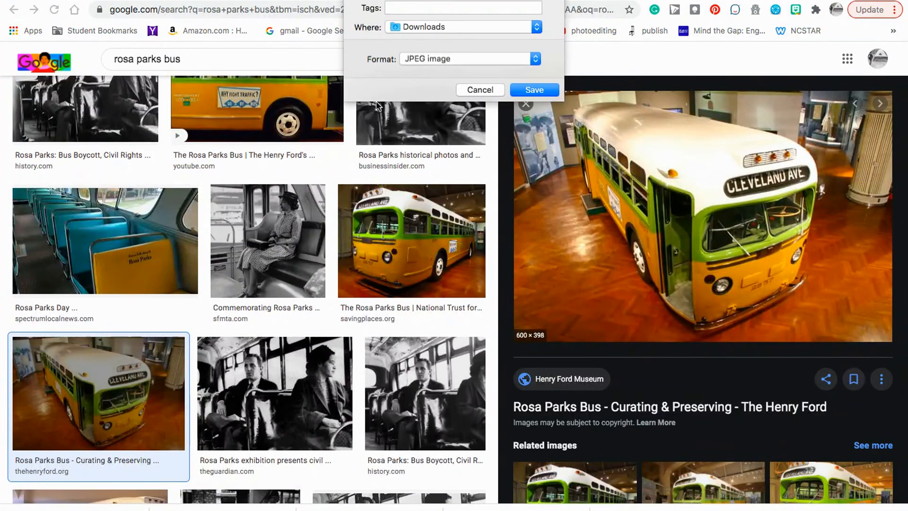
key("Return")
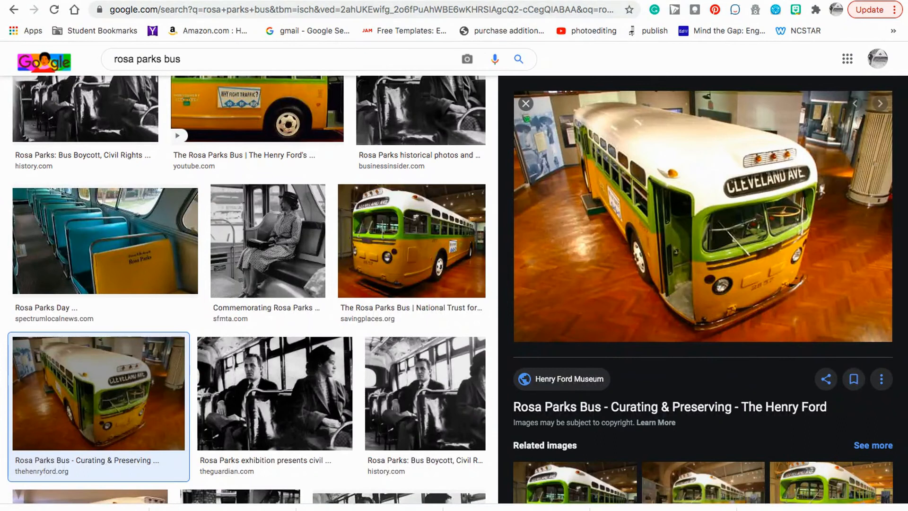
Switch back to WeVideo and import the two downloaded bus images into My media.
key("ctrl+Tab")
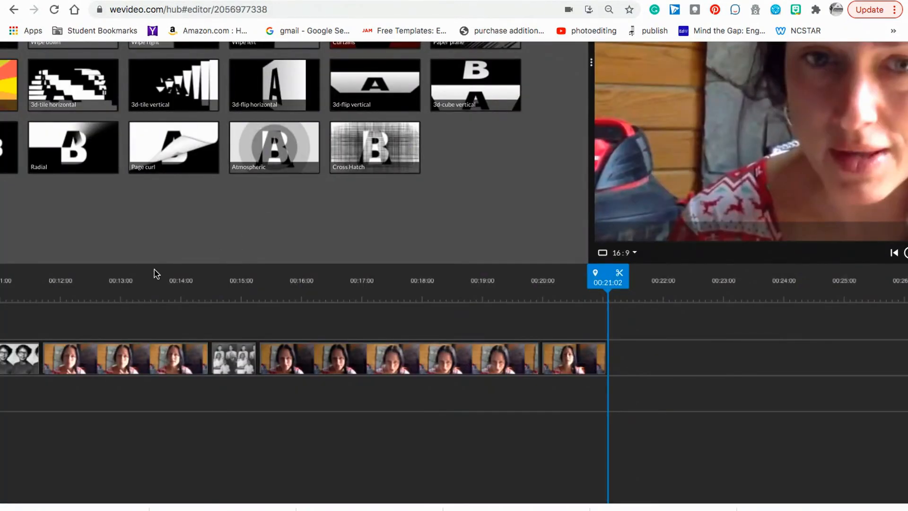
key("ctrl+minus")
key("ctrl+minus")
key("ctrl+minus")
key("ctrl+minus")
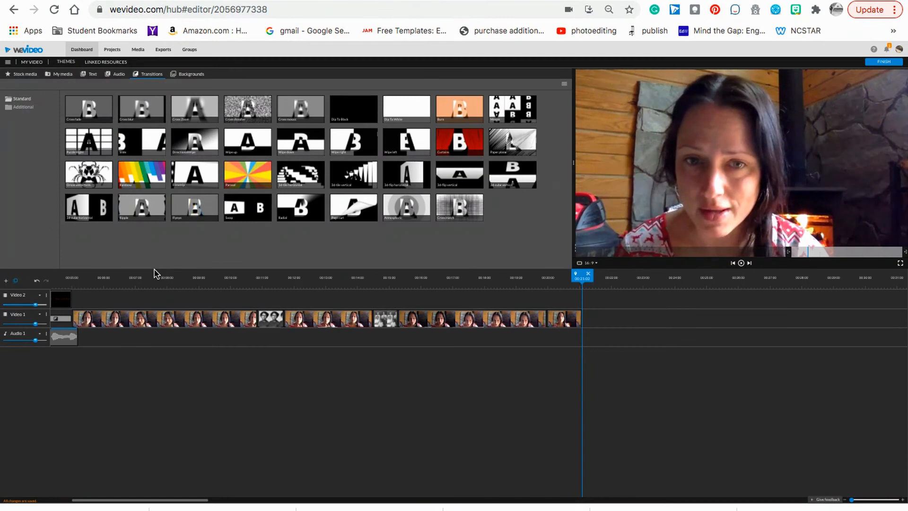
left_click(60, 74)
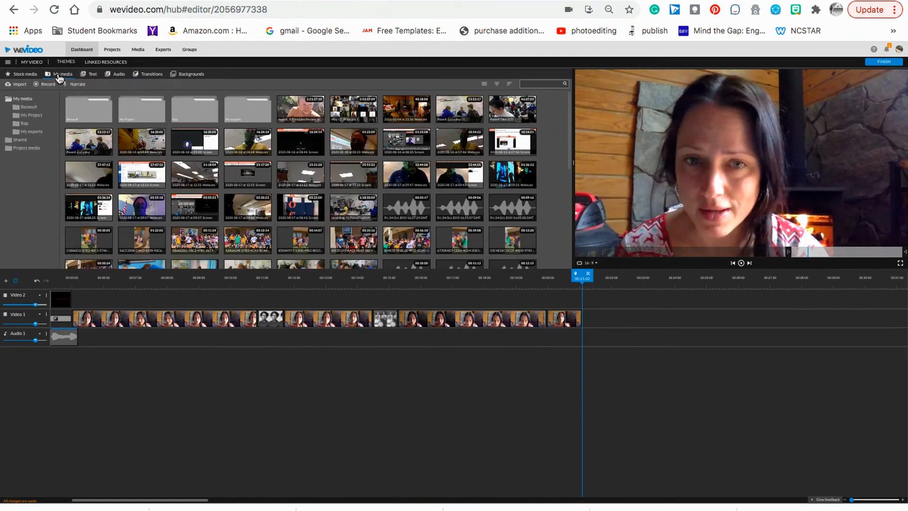
left_click(20, 83)
left_click_drag(171, 502, 467, 251)
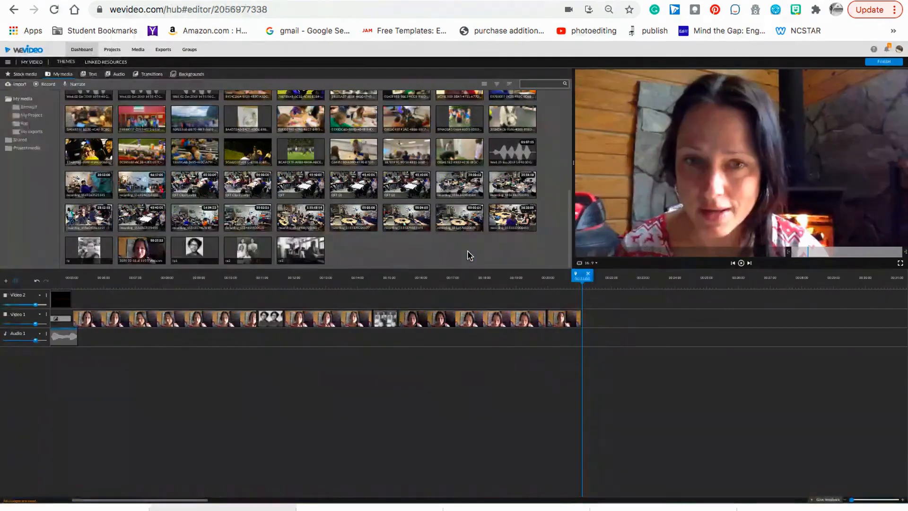
left_click(20, 84)
left_click_drag(76, 507, 336, 325)
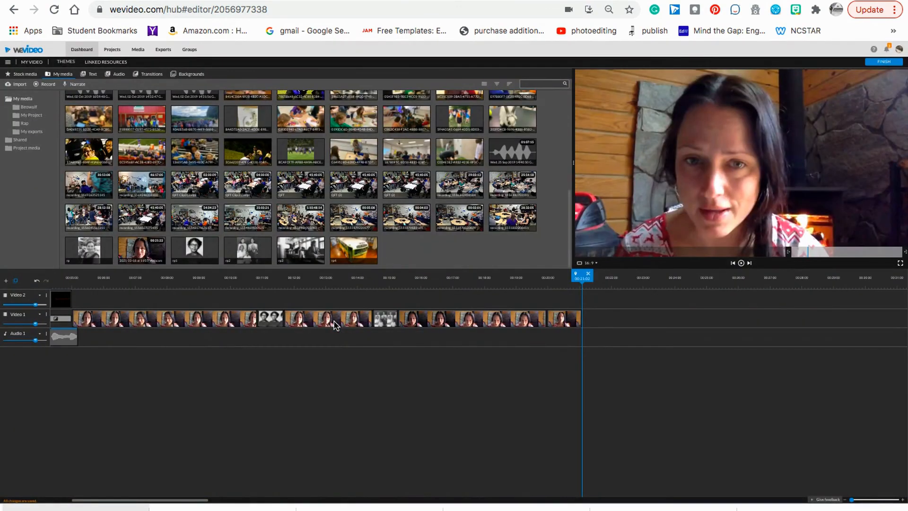
Add the black-and-white bus photo and then the museum bus photo to Video 1 after the last webcam clip.
left_click_drag(354, 249, 592, 323)
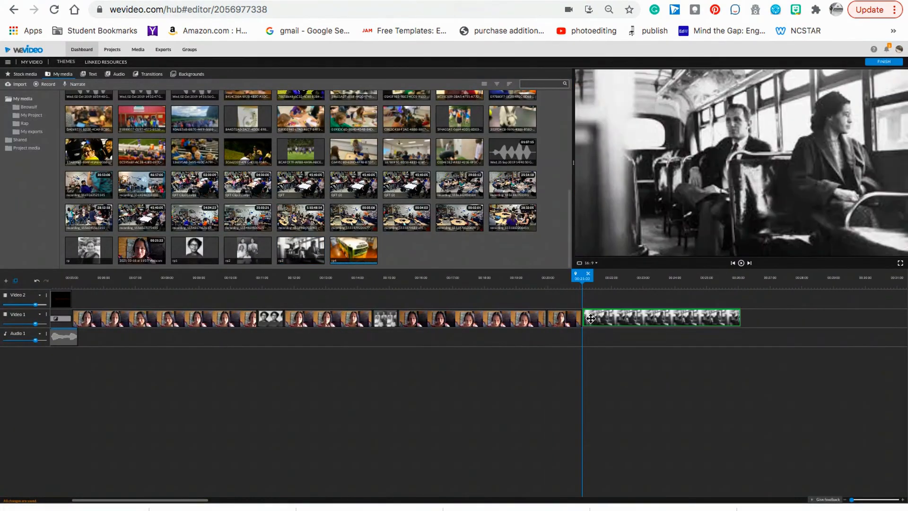
left_click_drag(354, 250, 751, 316)
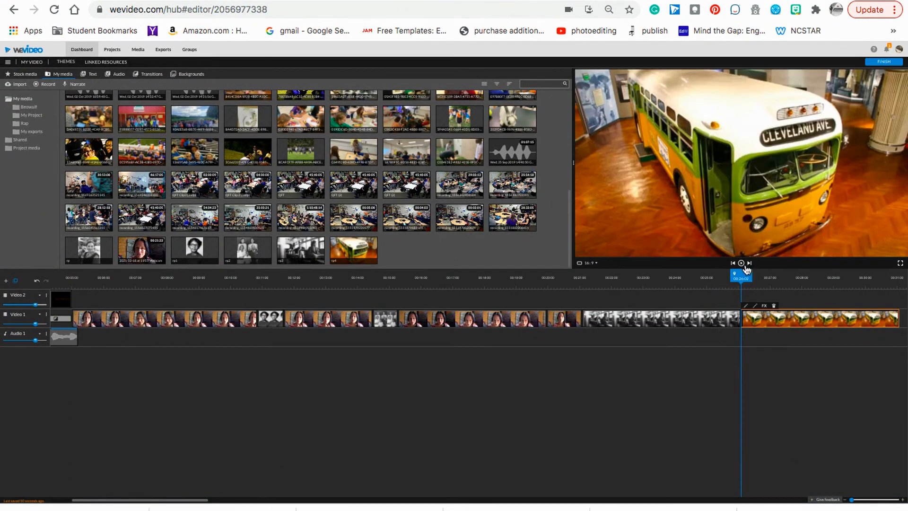
Record a short voiceover narration starting at the black-and-white bus photo and save it to the timeline.
left_click_drag(741, 275, 582, 284)
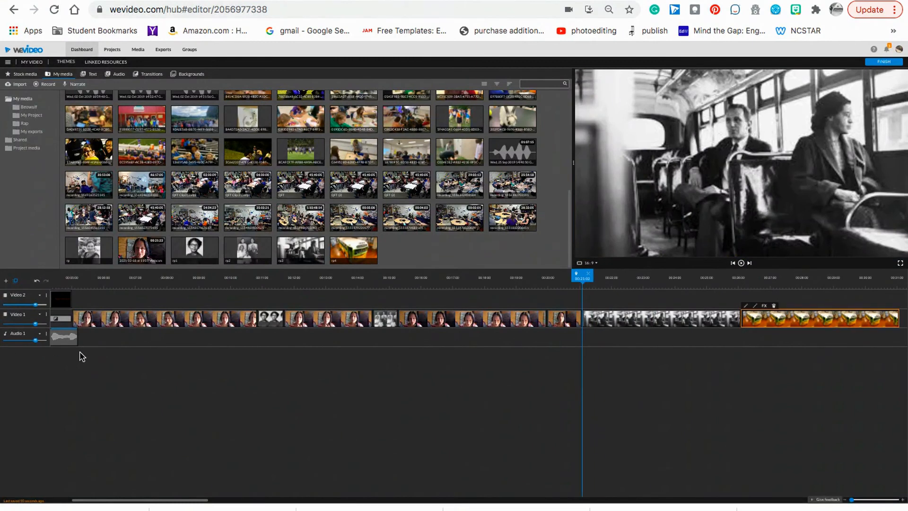
left_click(119, 74)
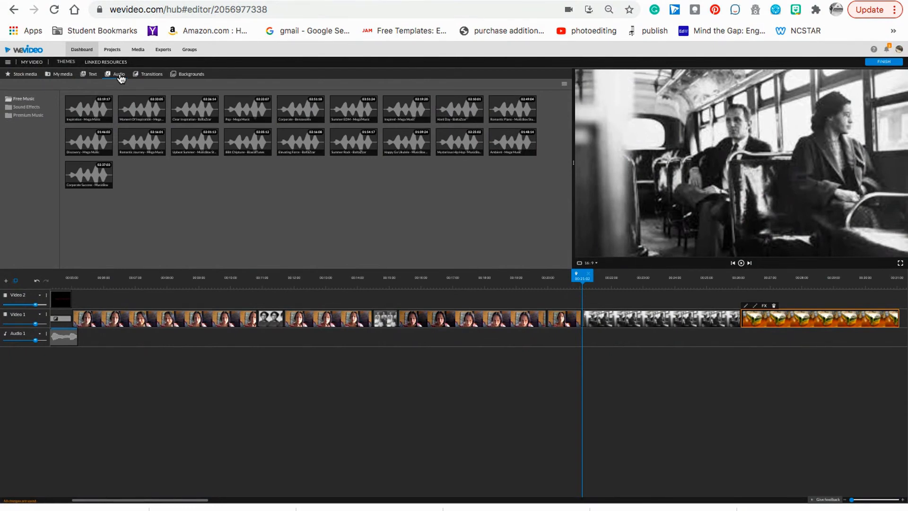
left_click(68, 75)
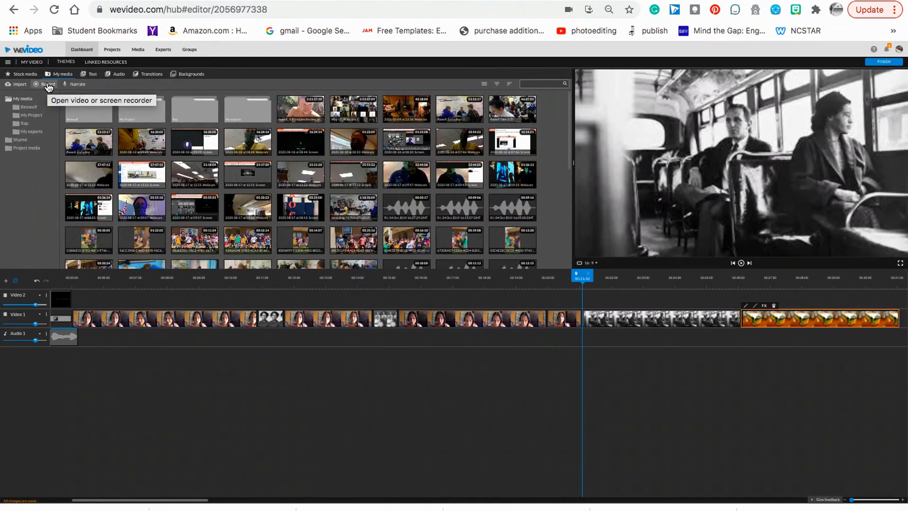
left_click(75, 84)
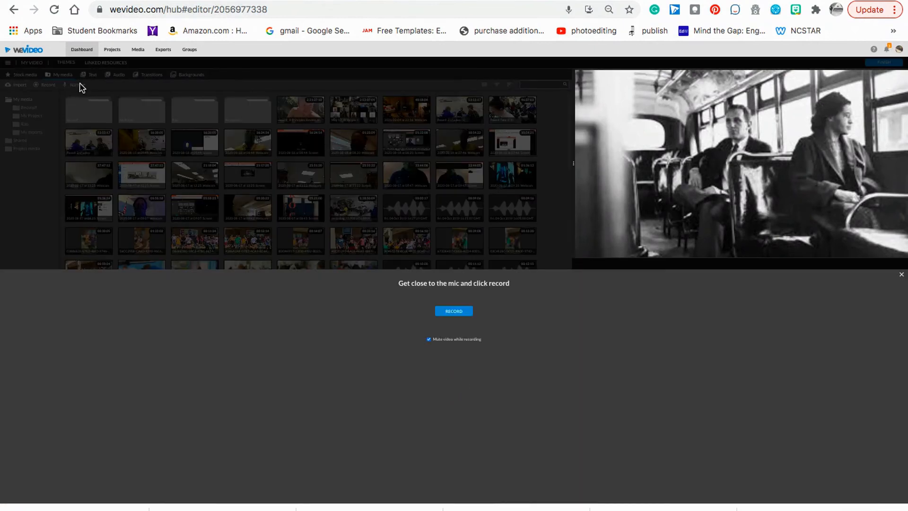
left_click(457, 311)
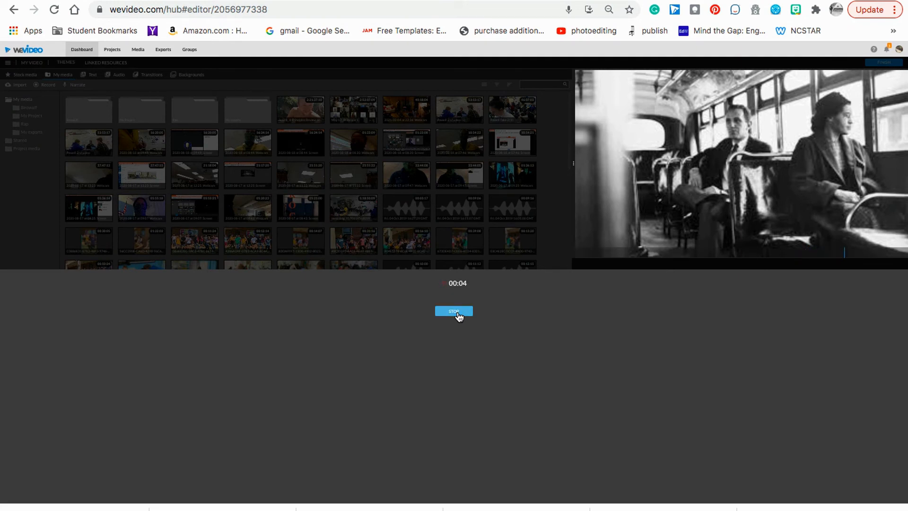
left_click(458, 312)
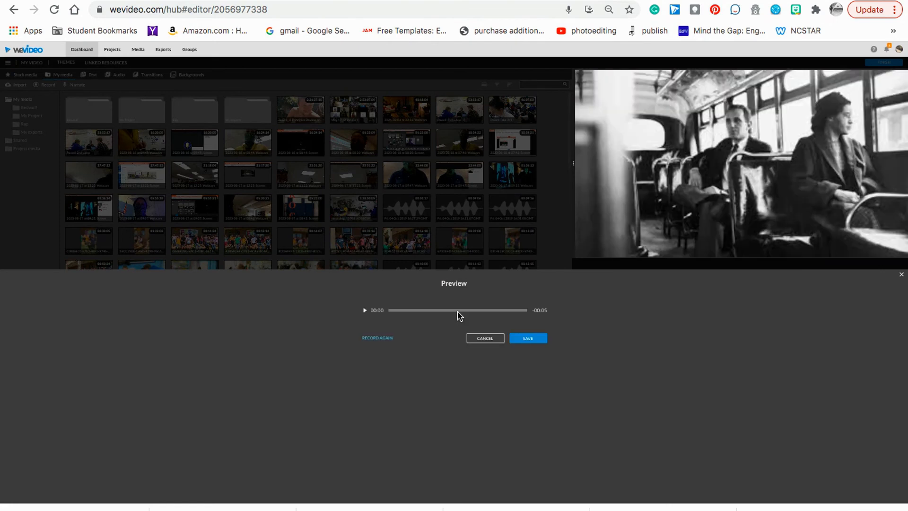
left_click(531, 339)
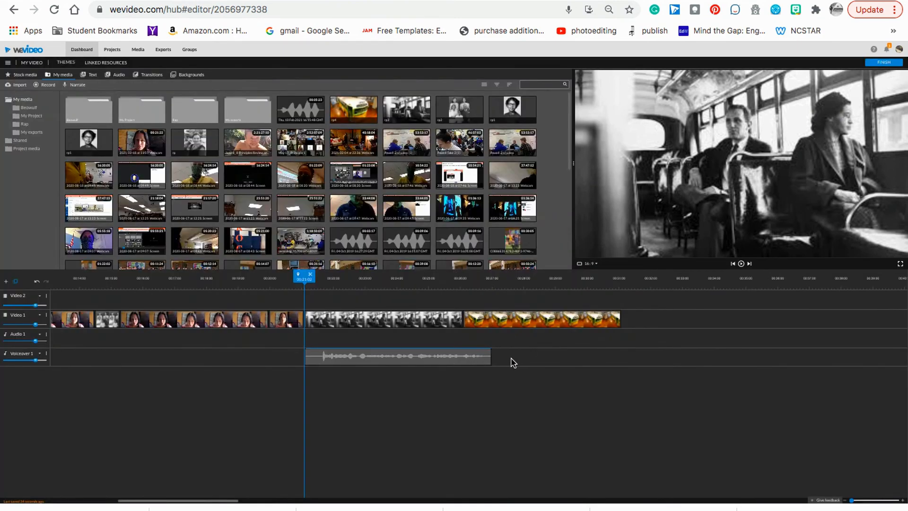
Delete the short voiceover clip from the Voiceover 1 track.
left_click_drag(304, 277, 490, 288)
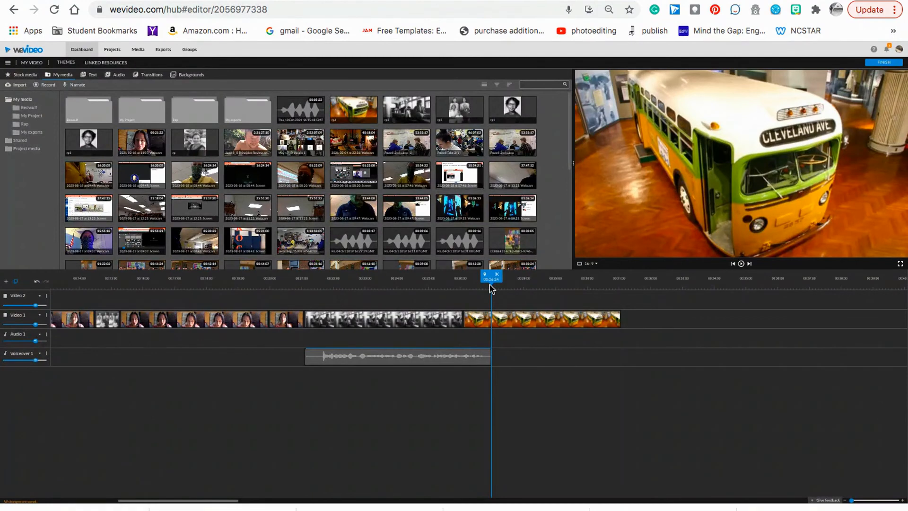
left_click(400, 365)
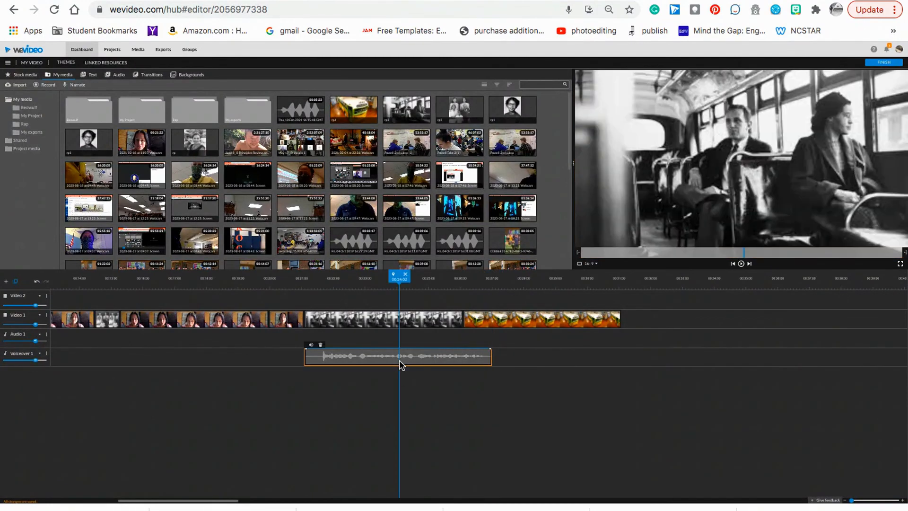
key("Delete")
Record an 11-second voiceover narration from the start of the black-and-white bus photo and save it to the timeline.
left_click_drag(396, 277, 301, 280)
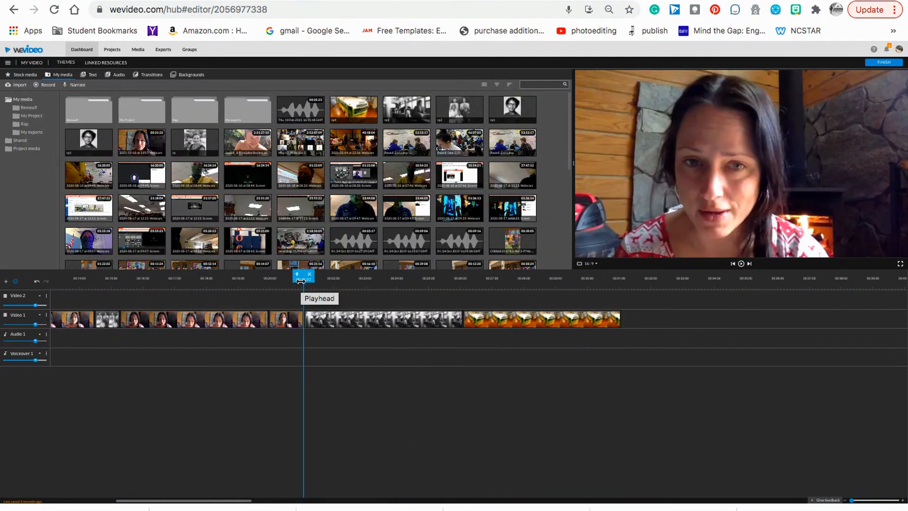
left_click(77, 84)
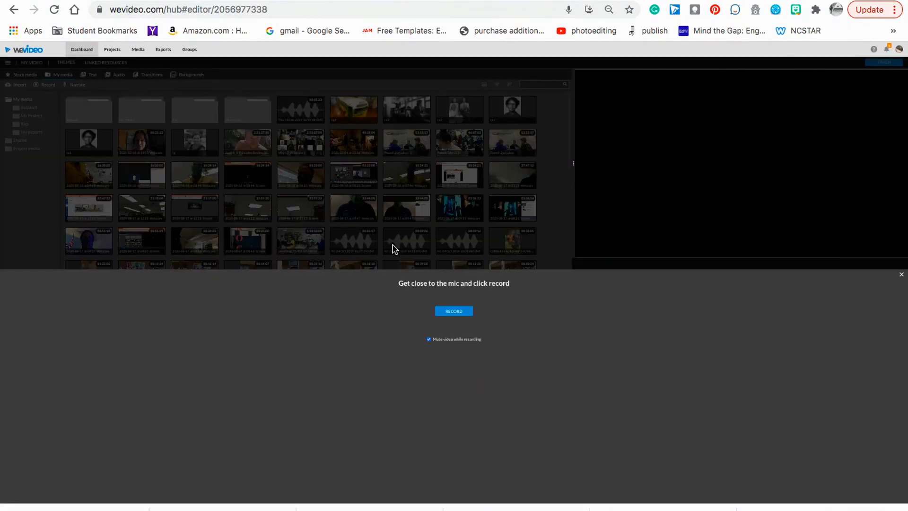
left_click(458, 309)
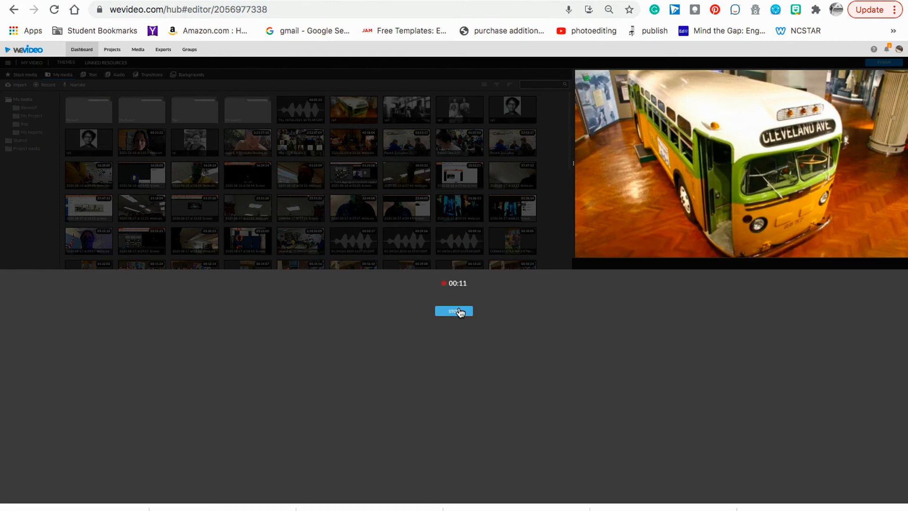
left_click(459, 311)
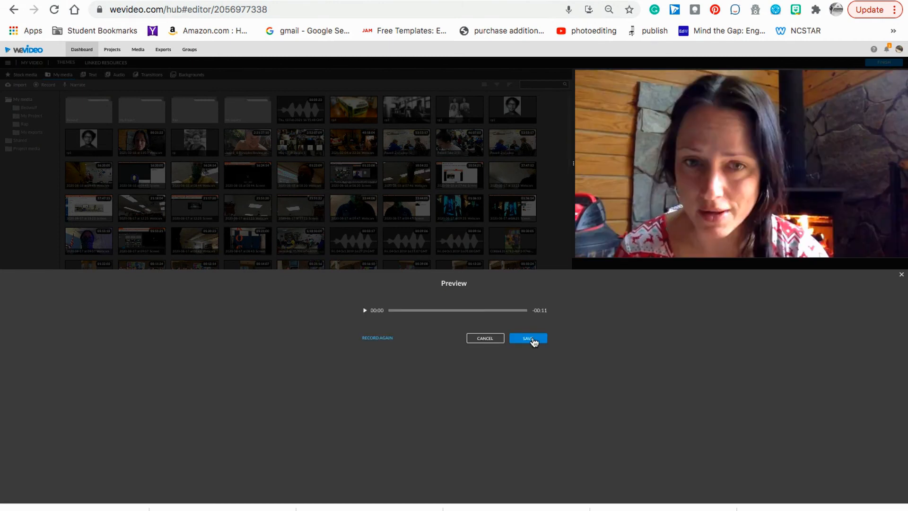
left_click(533, 341)
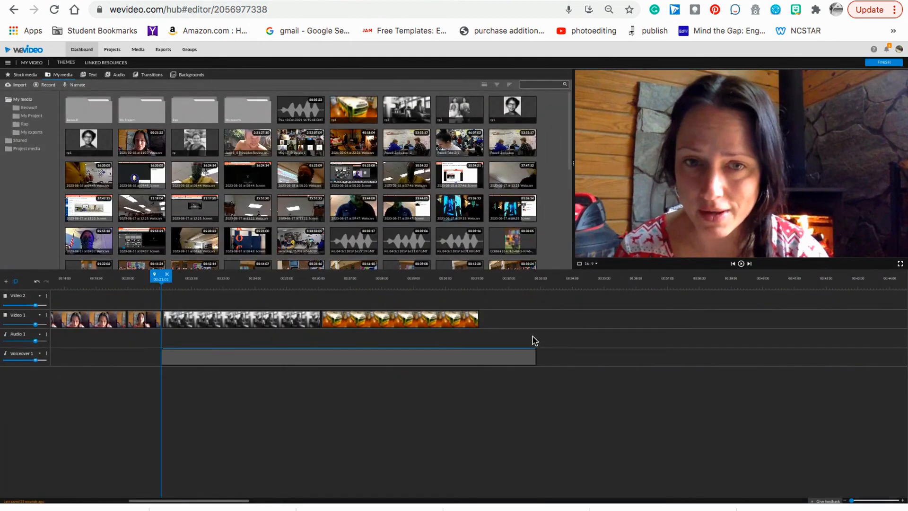
Play the project from the beginning, and split off and delete the voiceover's excess past the end of the museum bus photo.
left_click_drag(158, 276, 31, 287)
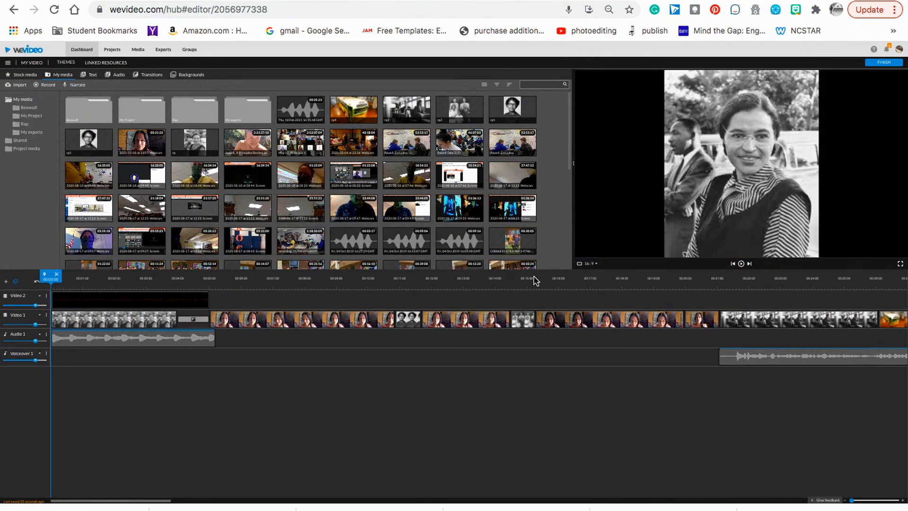
left_click(741, 263)
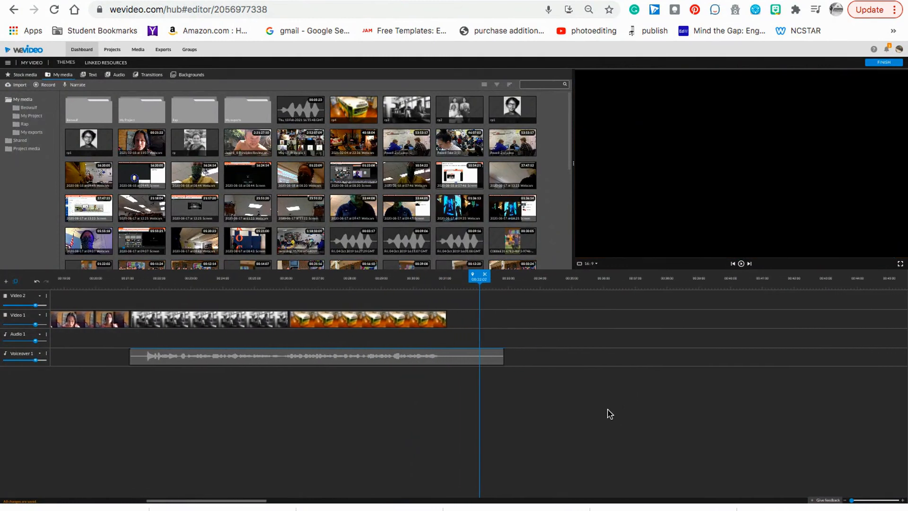
left_click_drag(475, 275, 443, 275)
left_click(451, 362)
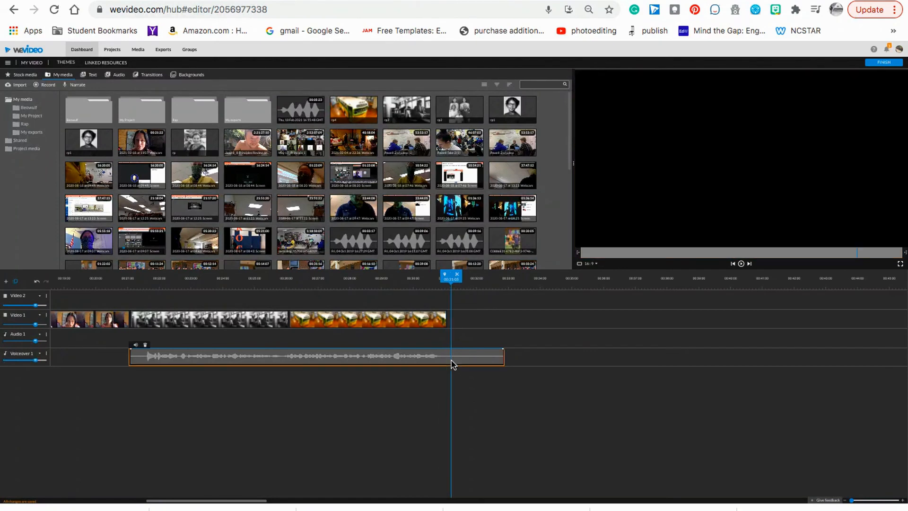
left_click_drag(450, 277, 446, 277)
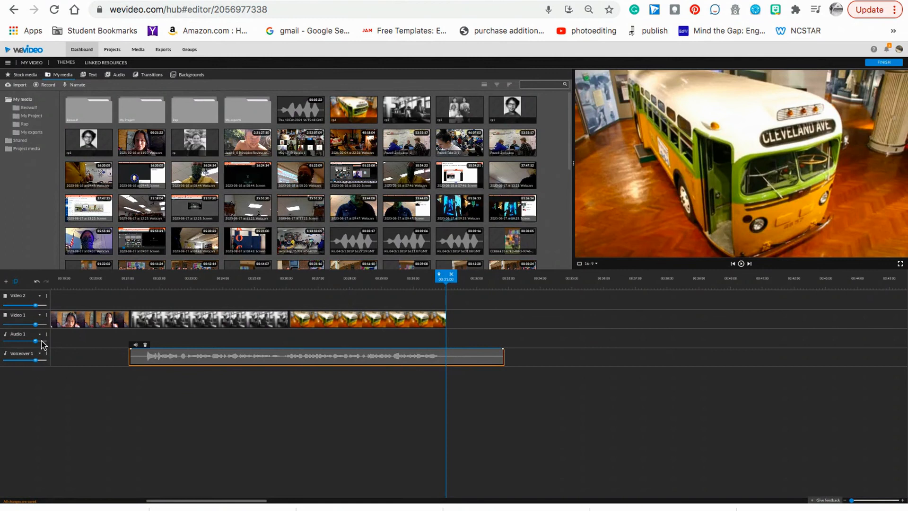
left_click(451, 278)
left_click(475, 364)
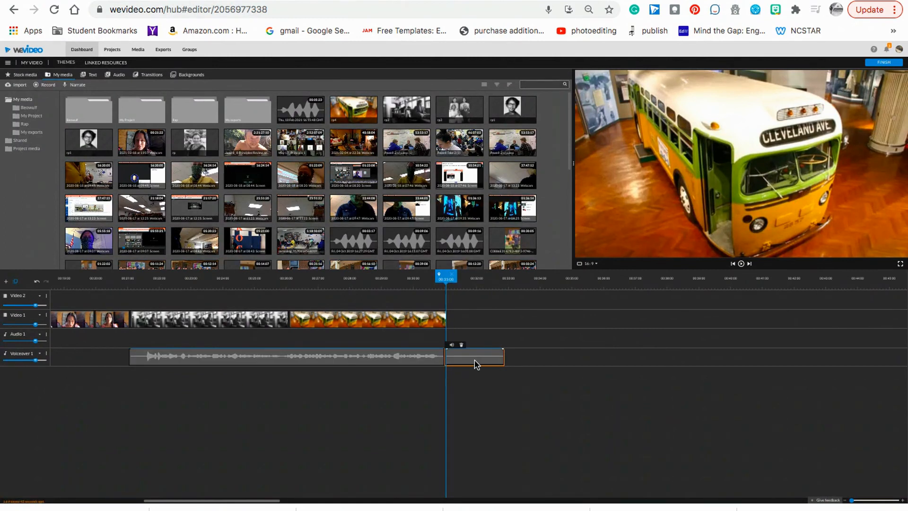
key("Delete")
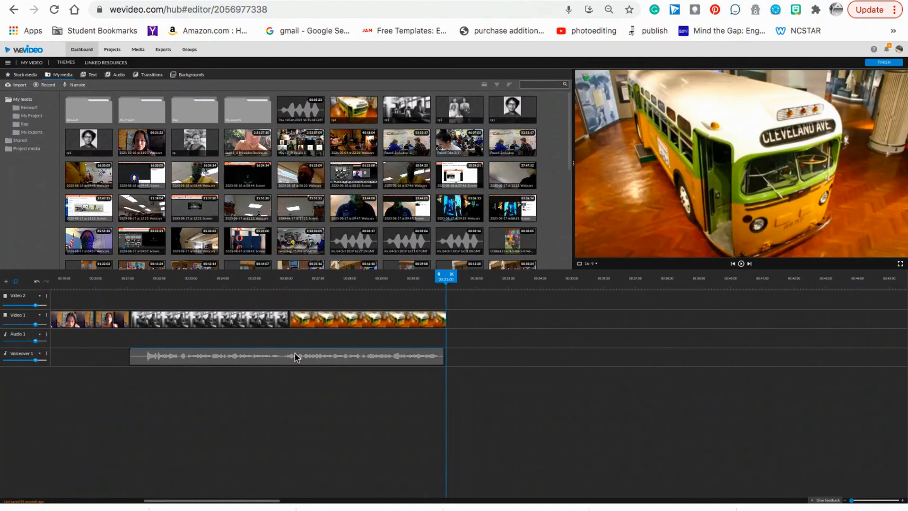
Finish the project and export it as a Full HD video titled "Class RP Video".
left_click(279, 359)
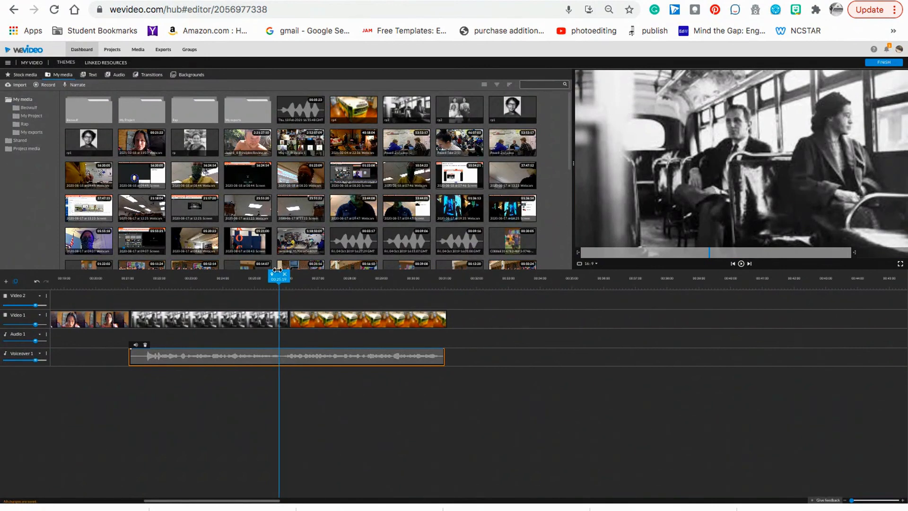
left_click_drag(281, 271, 34, 260)
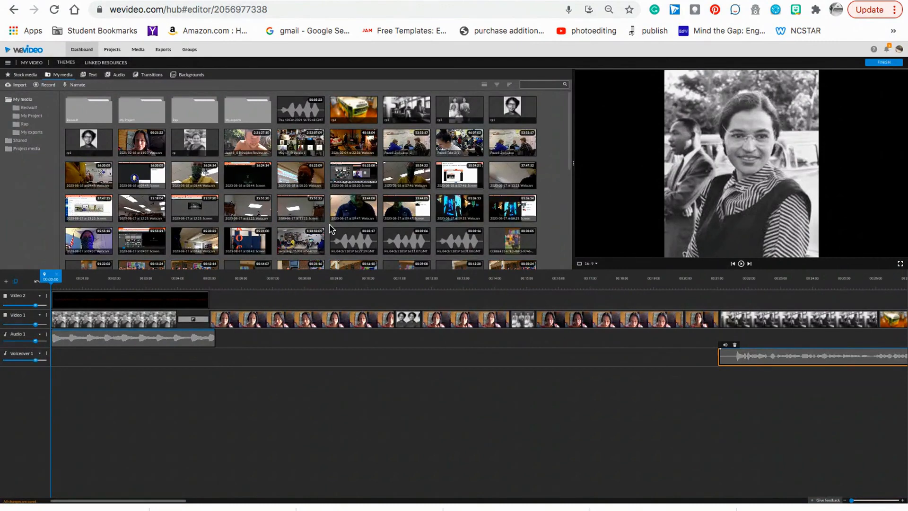
left_click(876, 63)
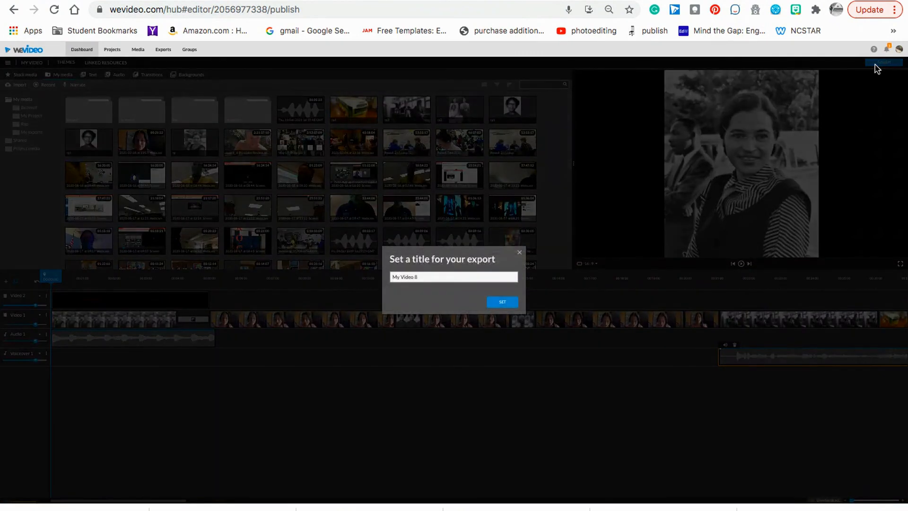
left_click(410, 277)
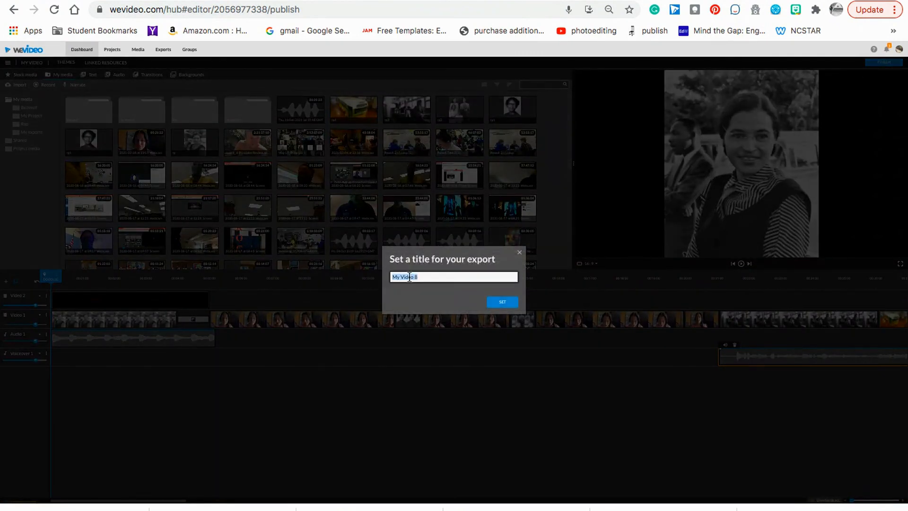
type("Class RP")
left_click(497, 300)
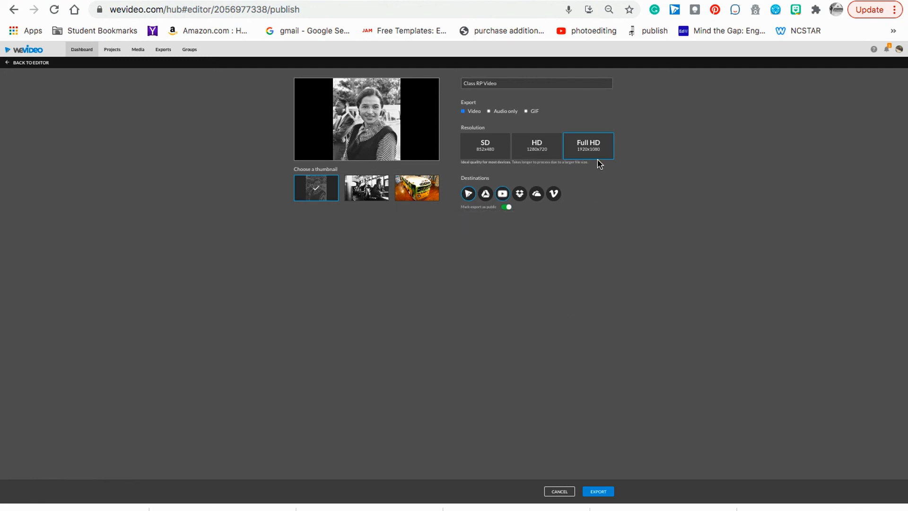
left_click(600, 496)
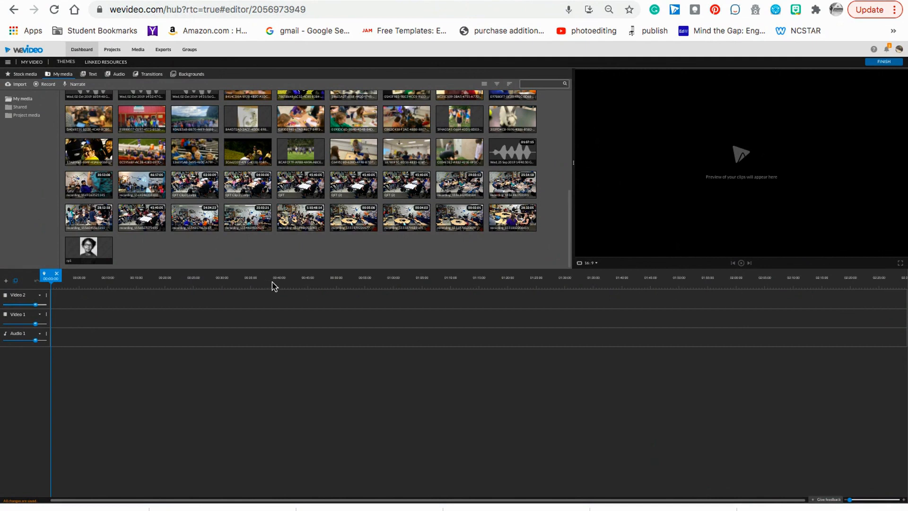
Try to open the video and screen recorder in the empty project and dismiss the notice.
left_click(52, 83)
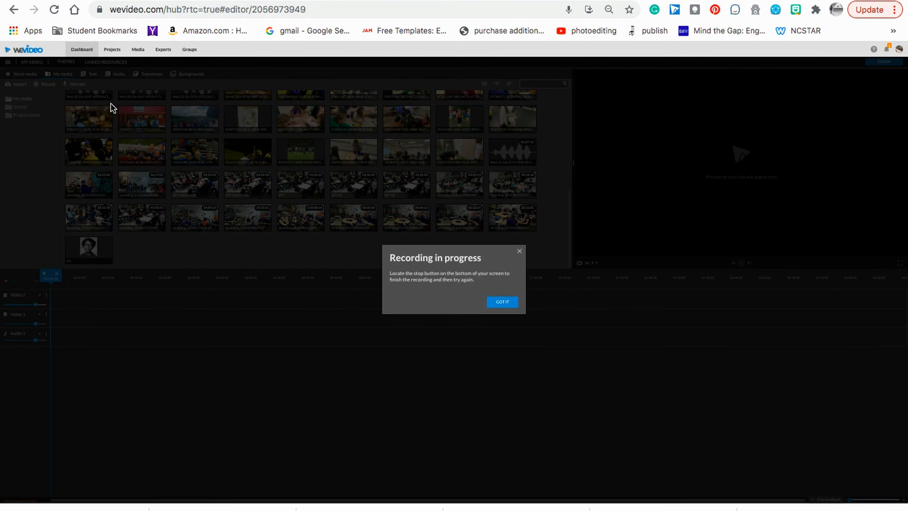
left_click(501, 303)
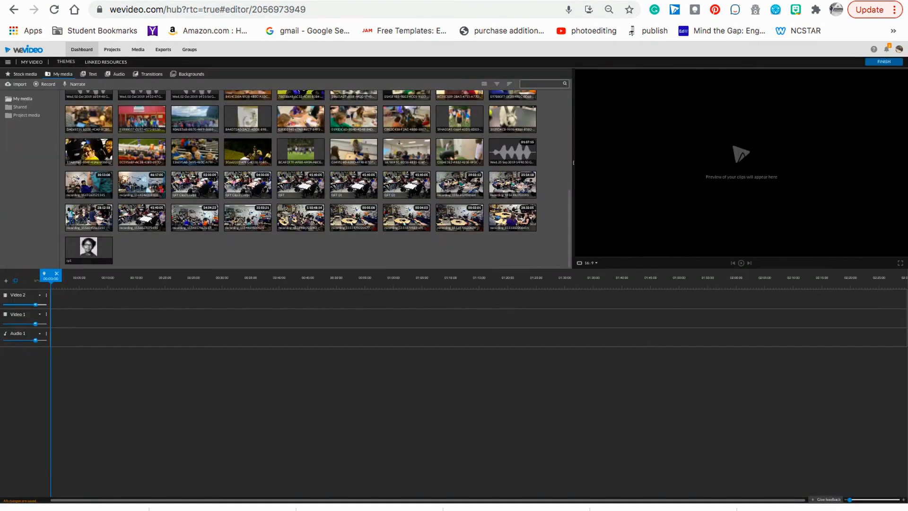